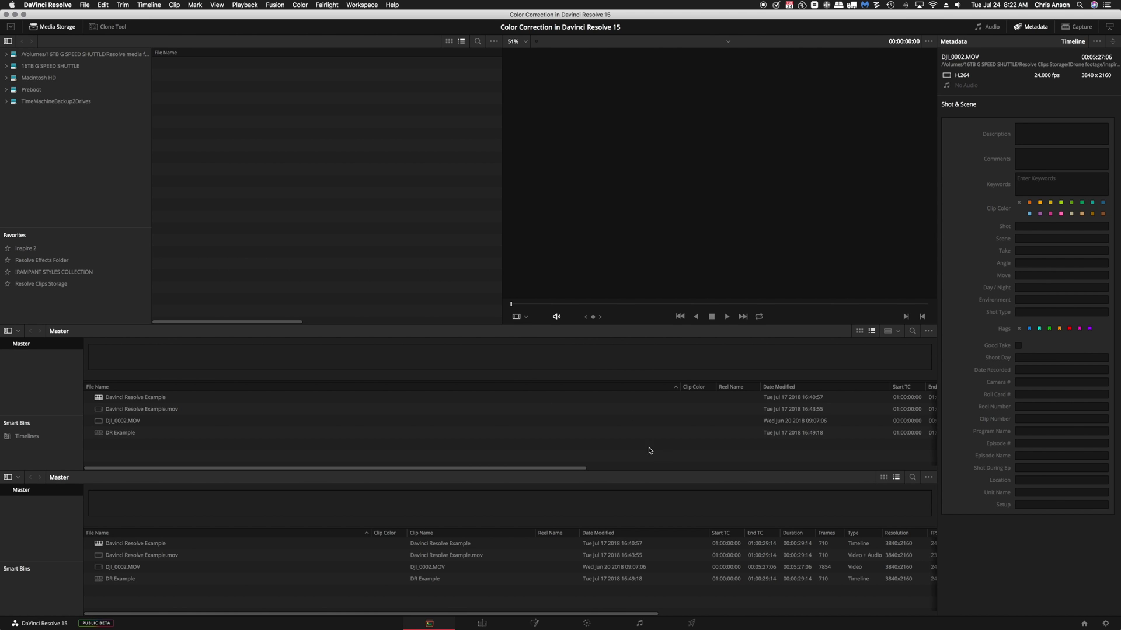
Step: Create a new project named 'DR Example' from the Project Manager
left_click(1084, 623)
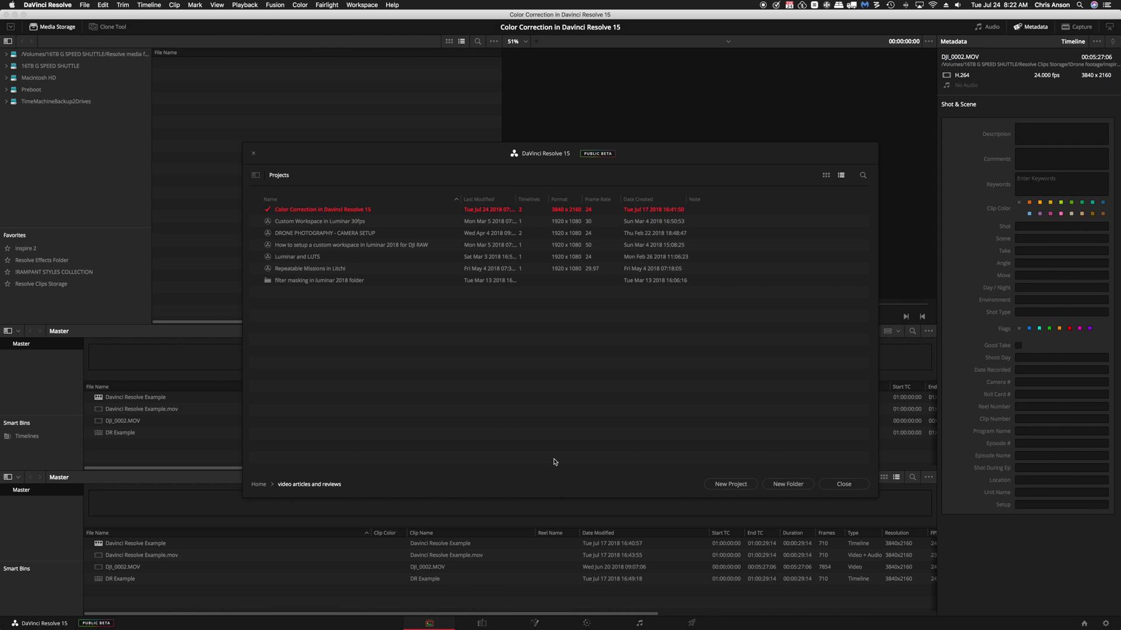
left_click(730, 485)
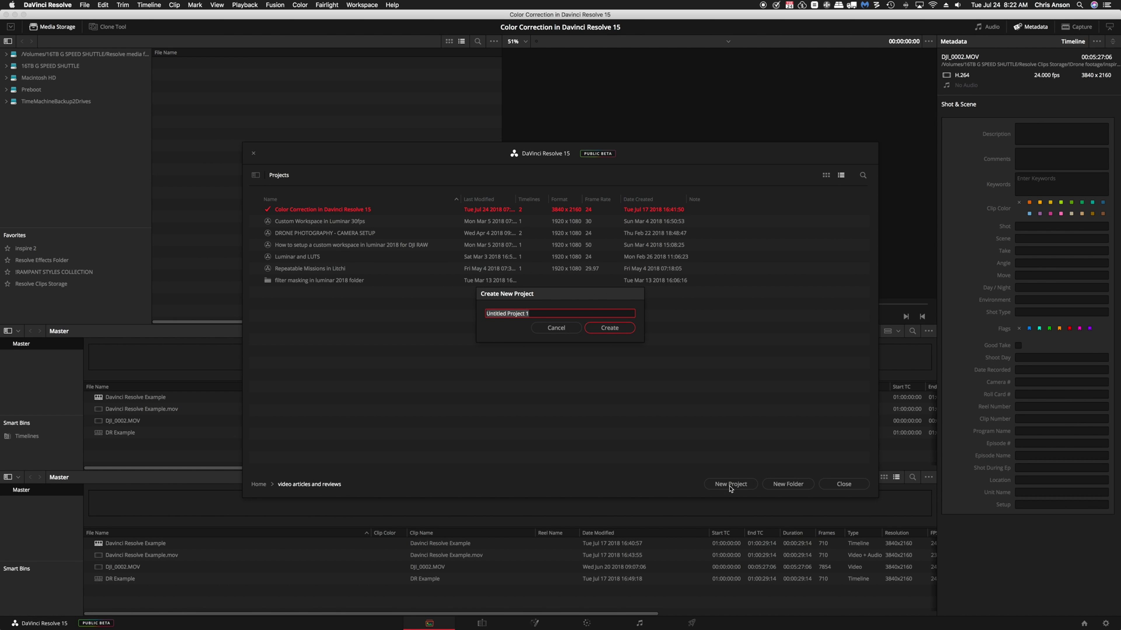
type("DR Example")
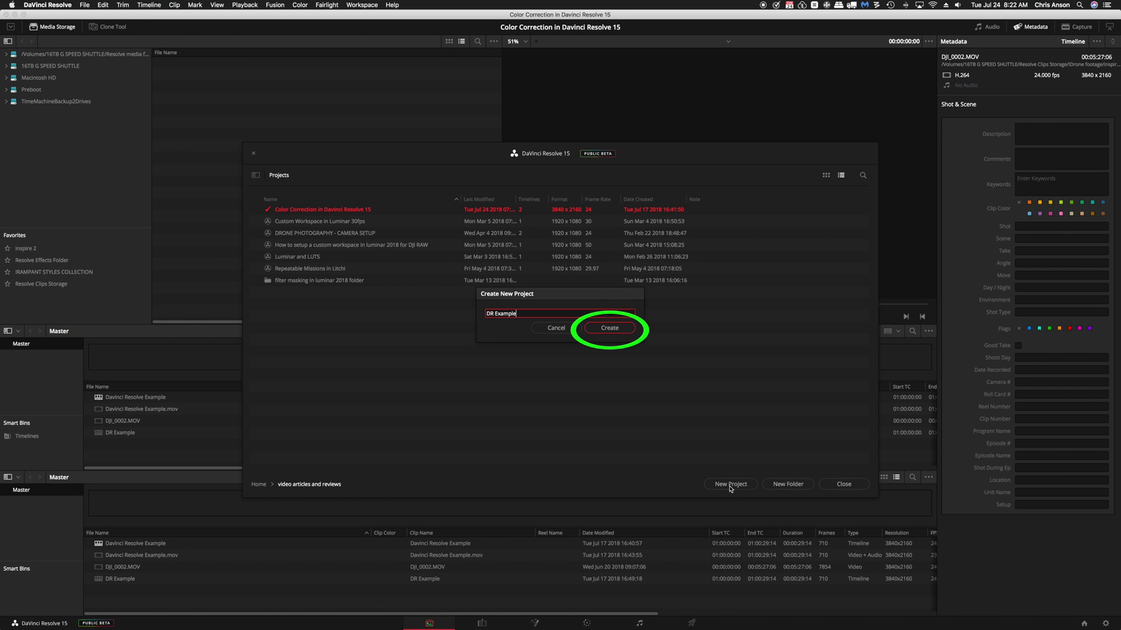
key("Return")
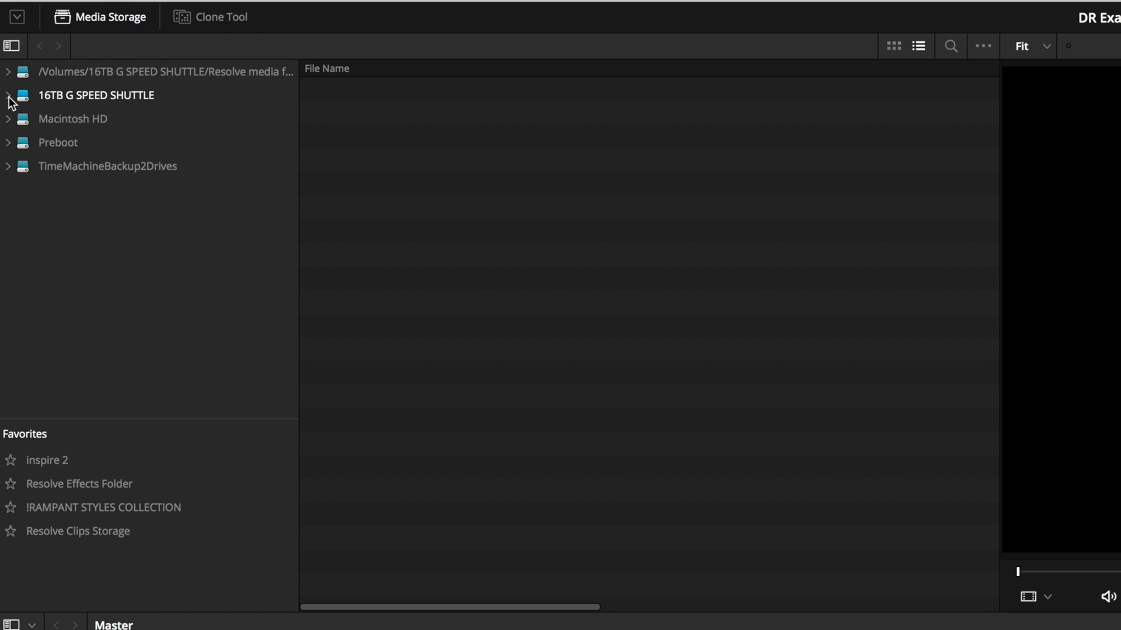
Step: Browse 16TB G SPEED SHUTTLE > Resolve Clips Storage > video articles to the Color Correcting DJI D-Cinelike in DR folder
left_click(9, 97)
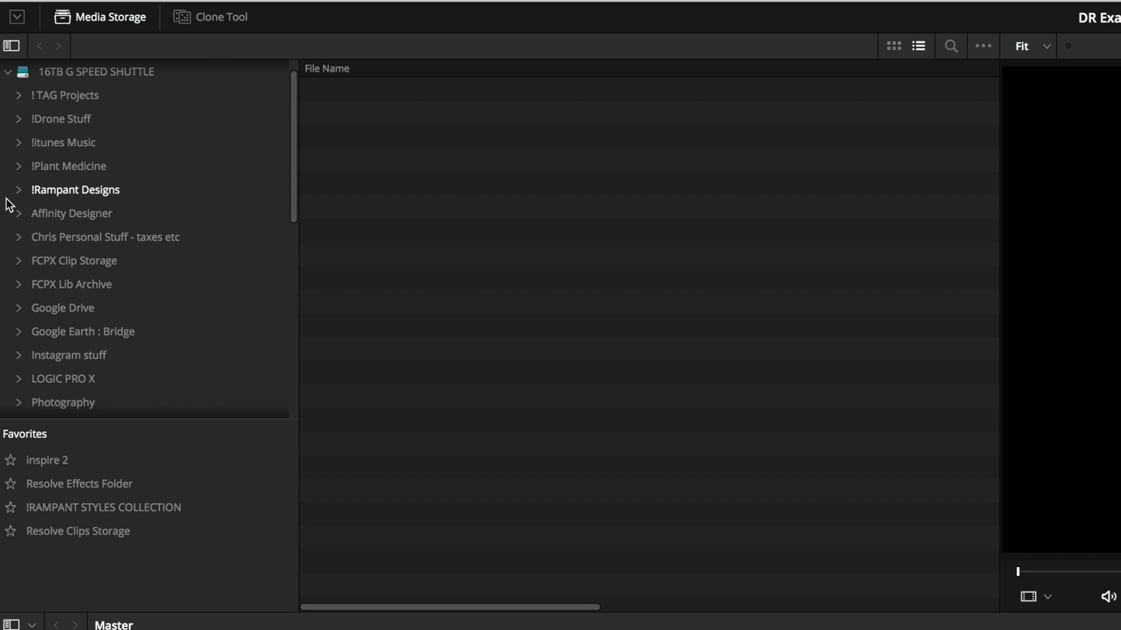
scroll(7, 233, "down", 10)
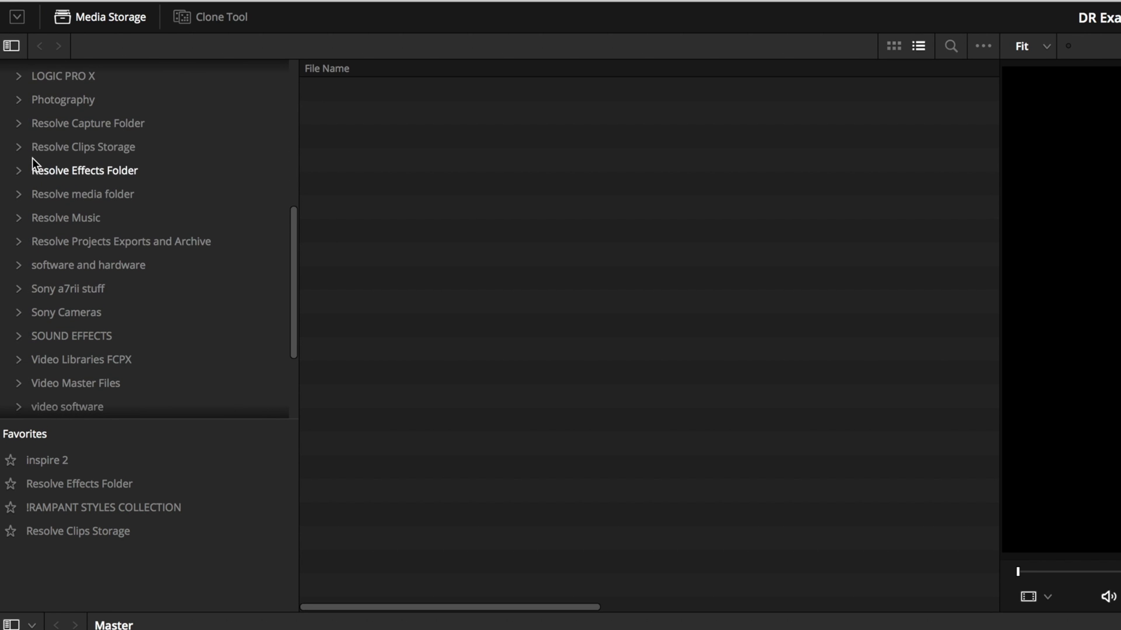
left_click(18, 149)
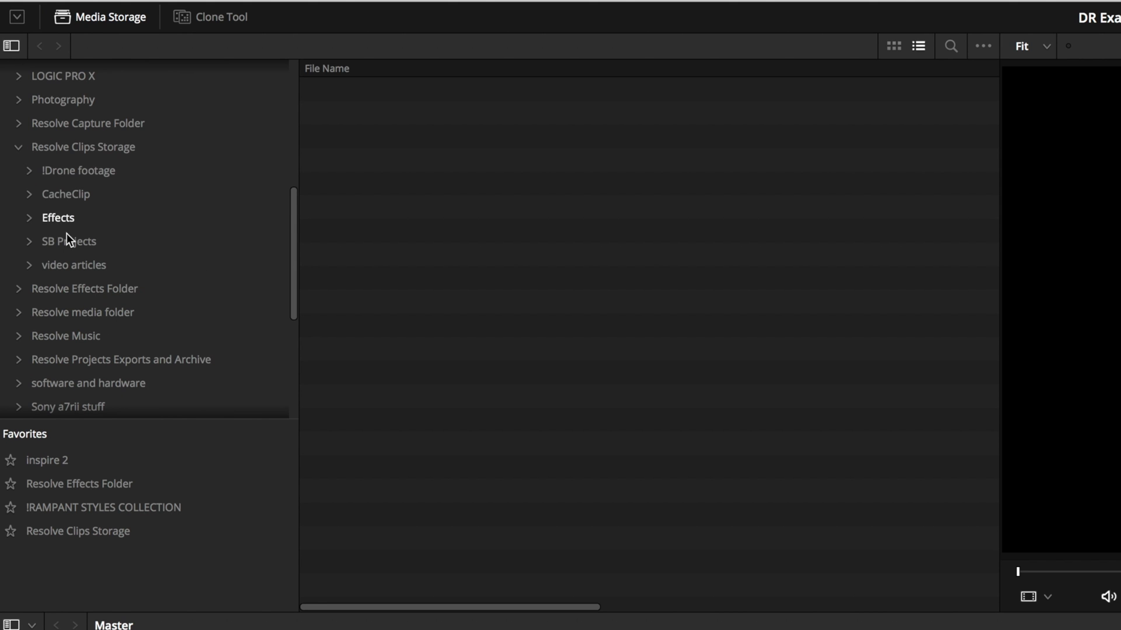
left_click(52, 270)
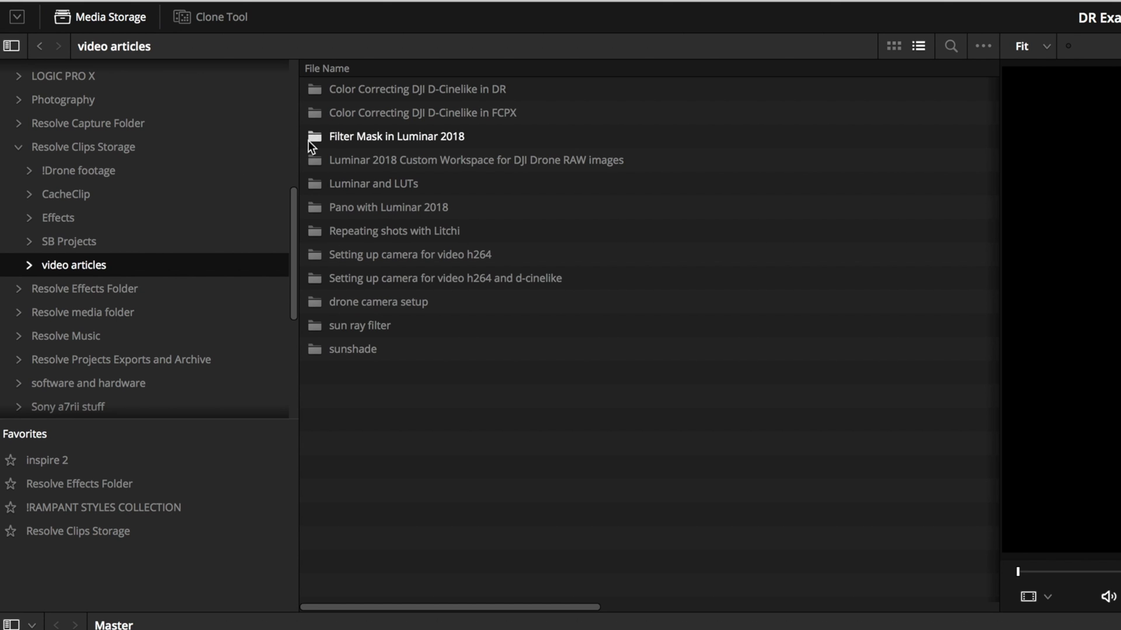
double_click(316, 89)
left_click(341, 95)
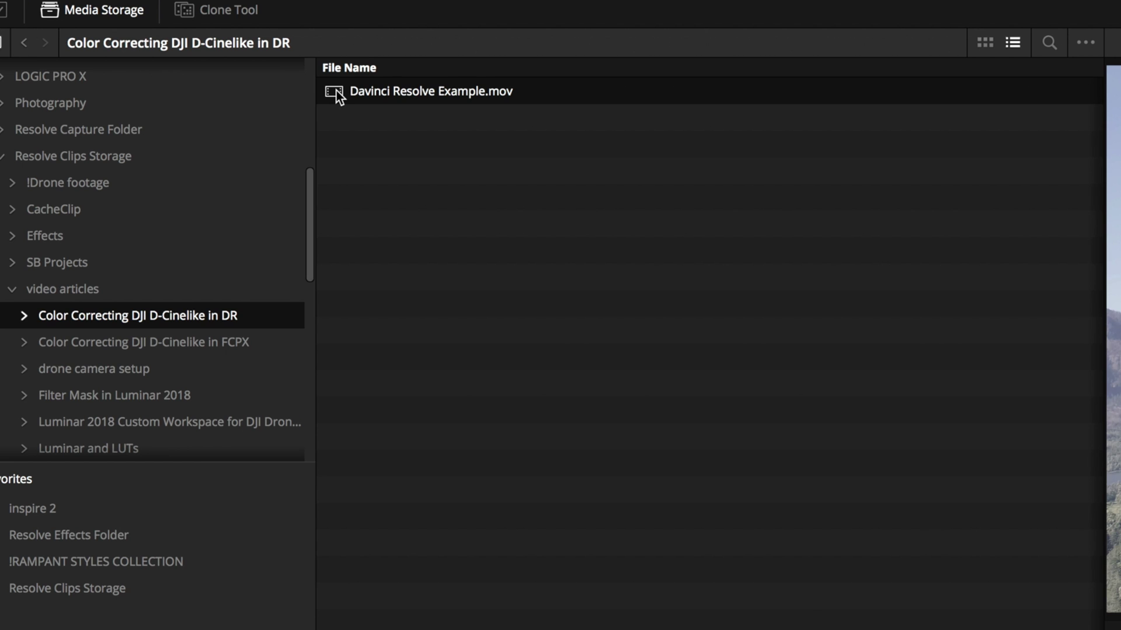
Step: Add Davinci Resolve Example.mov to the Media Pool and change the project frame rate to match
right_click(336, 90)
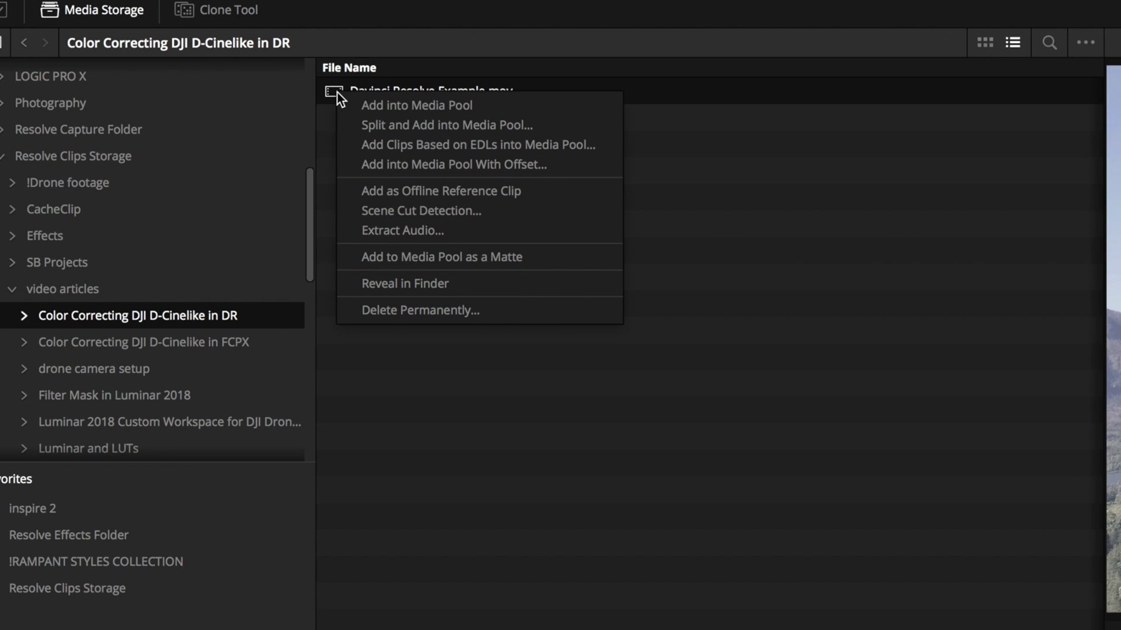
left_click(395, 105)
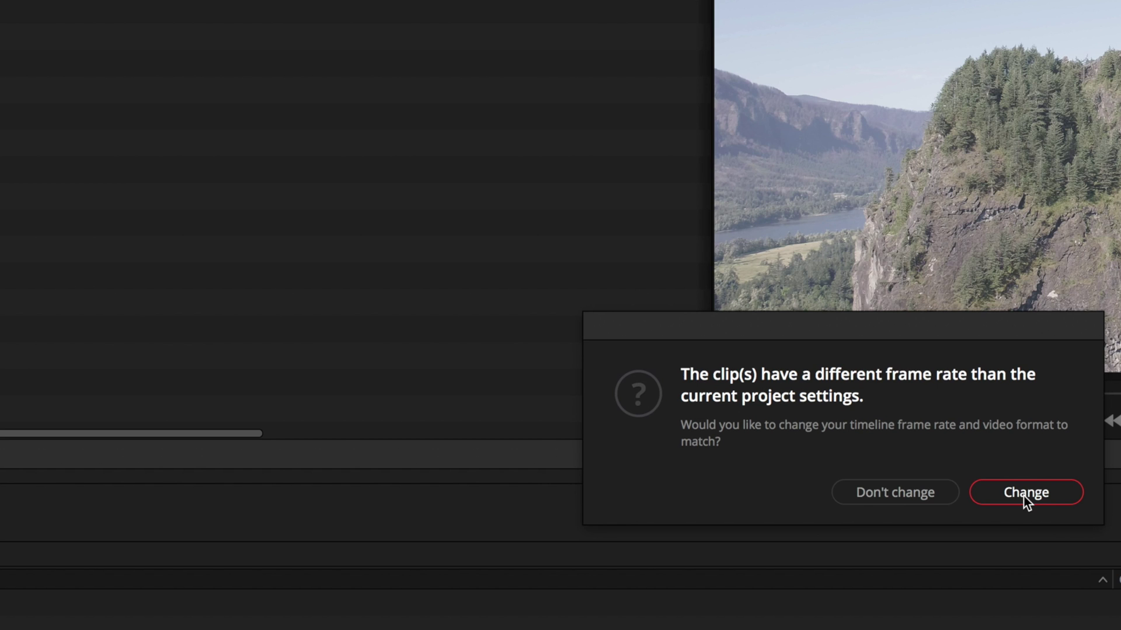
left_click(1023, 496)
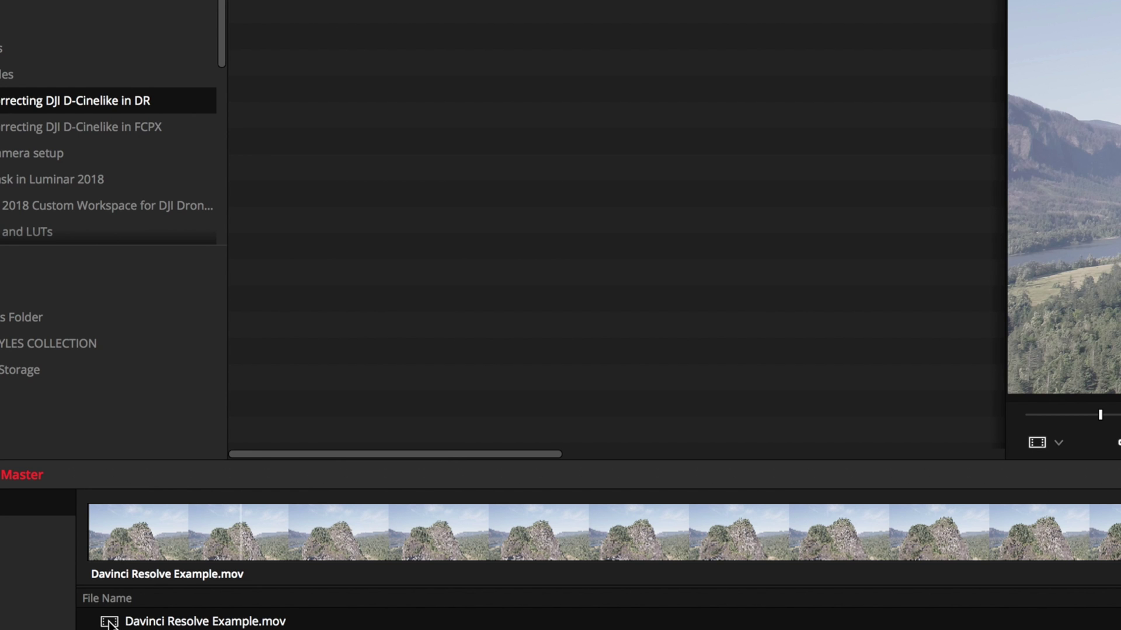
Step: Create a timeline named 'DR Example' from the drone clip in the Media Pool
right_click(106, 401)
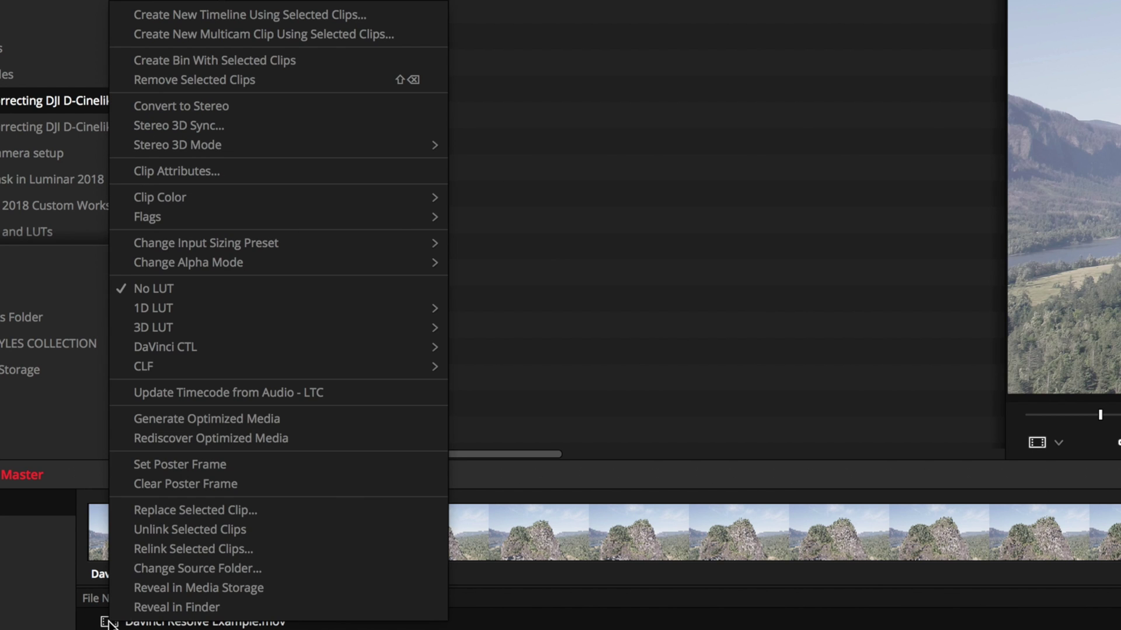
left_click(314, 18)
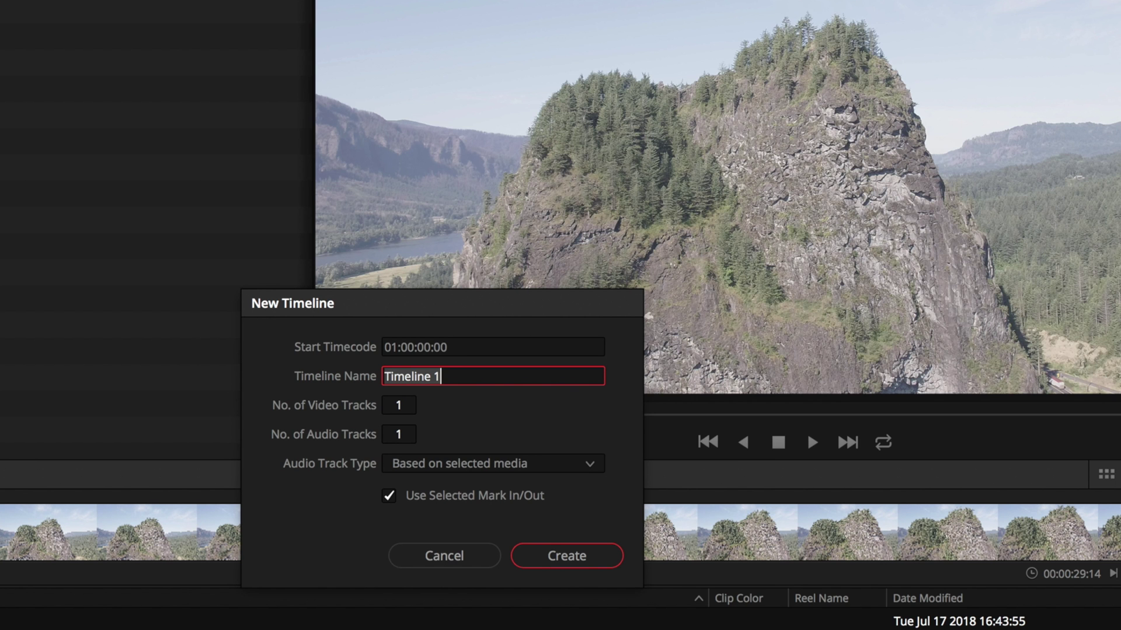
type("DR Exam")
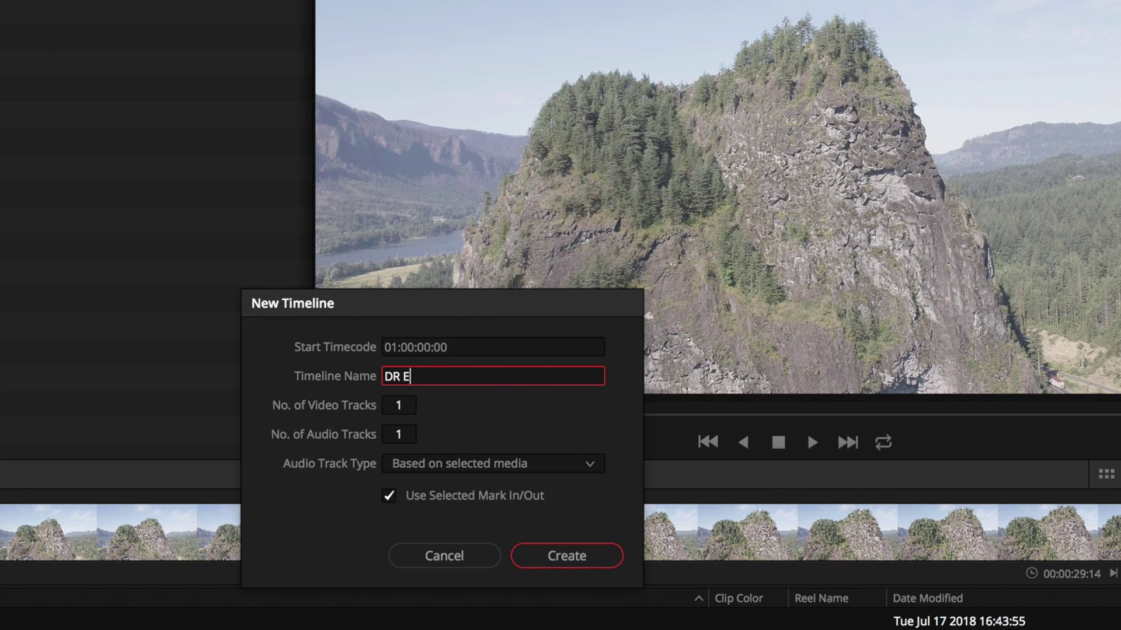
type("ple")
key("Return")
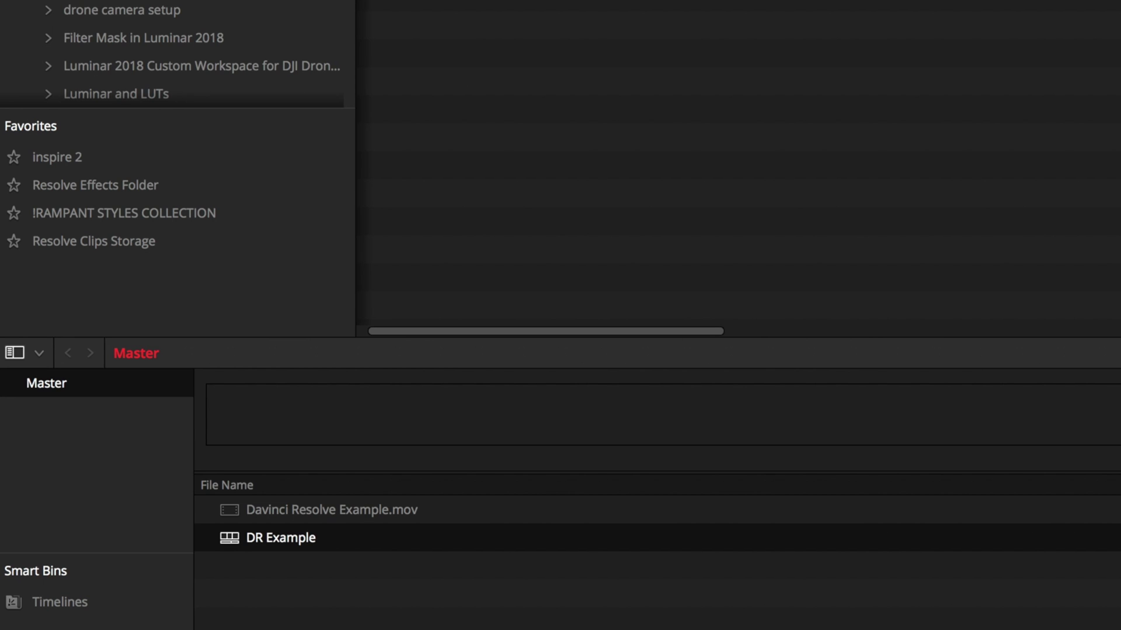
left_click(267, 514)
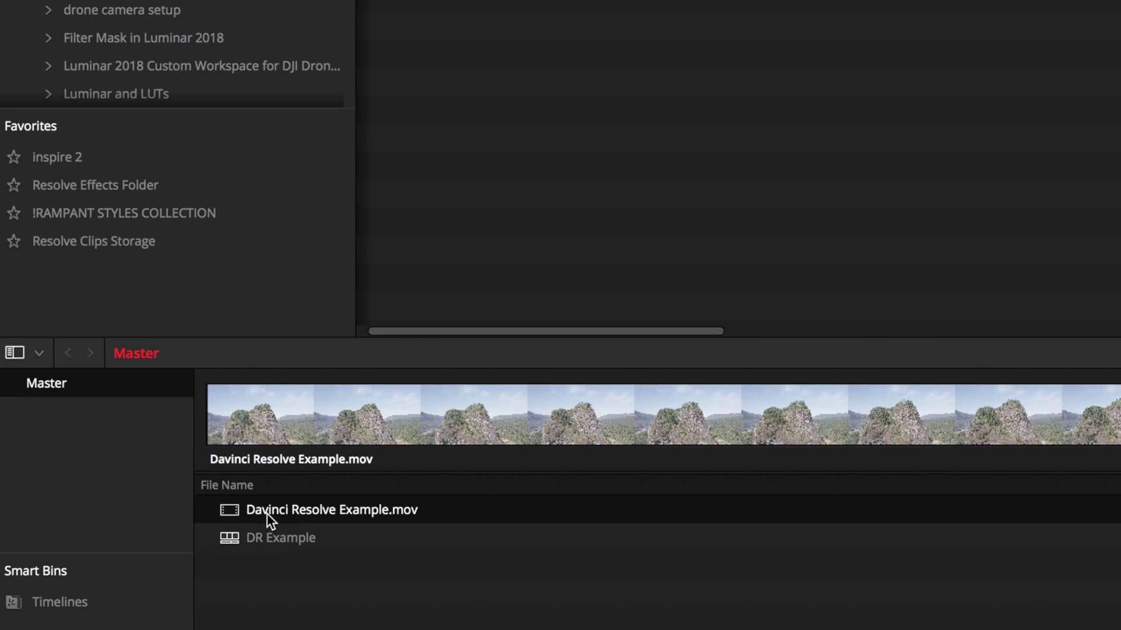
Step: Open the DR Example timeline, scrub through the drone footage, then move to the Color page
left_click(232, 541)
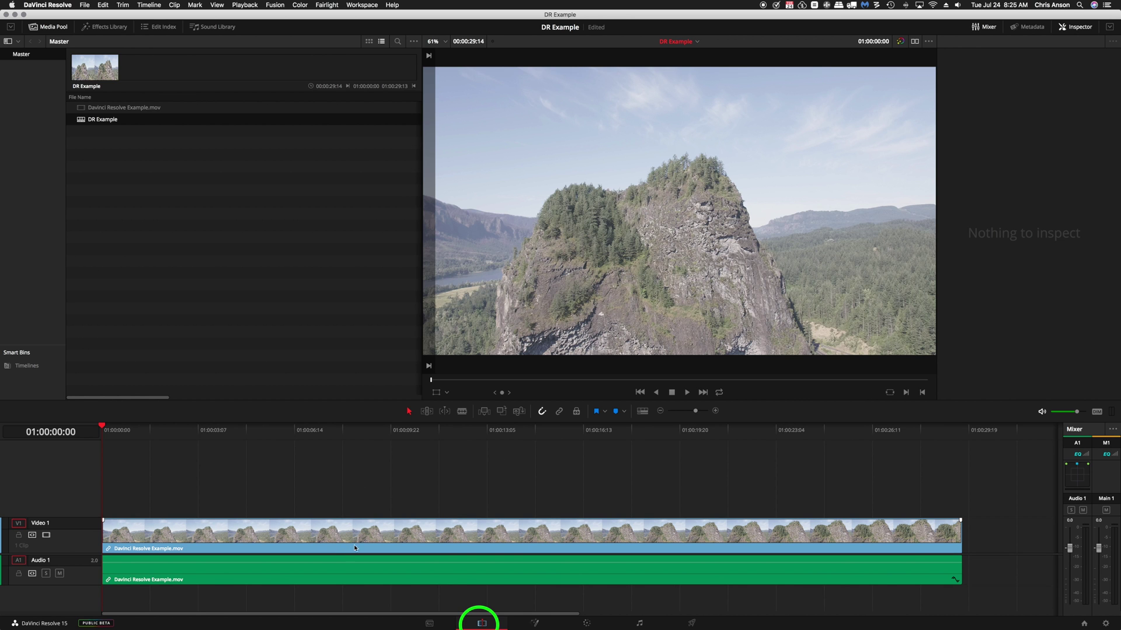
left_click(227, 431)
left_click_drag(227, 430, 111, 441)
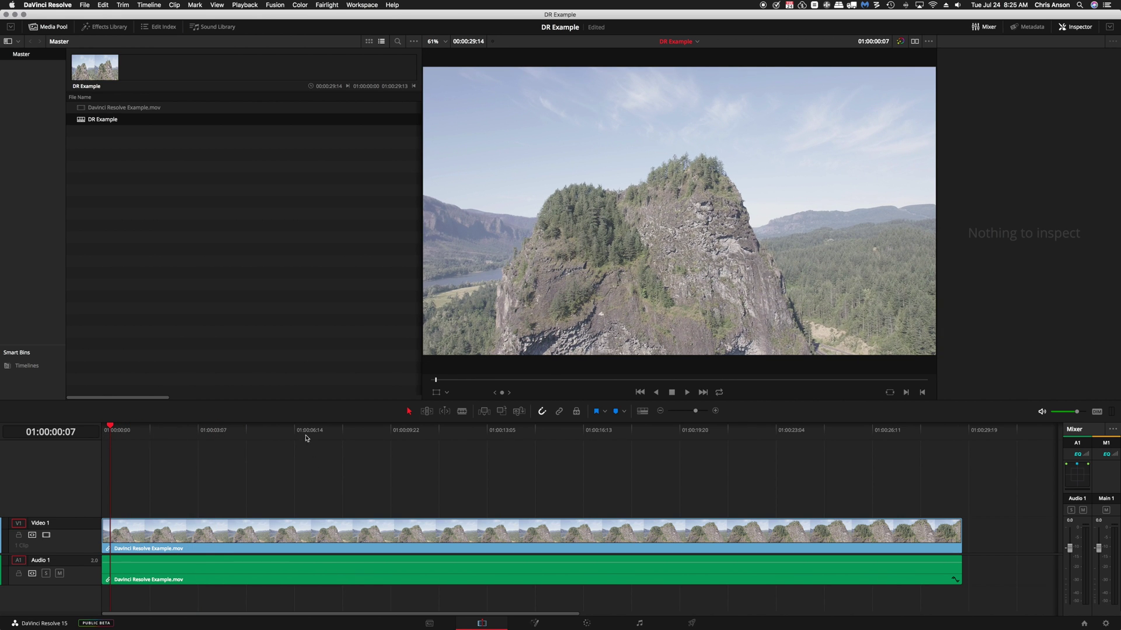
left_click(588, 624)
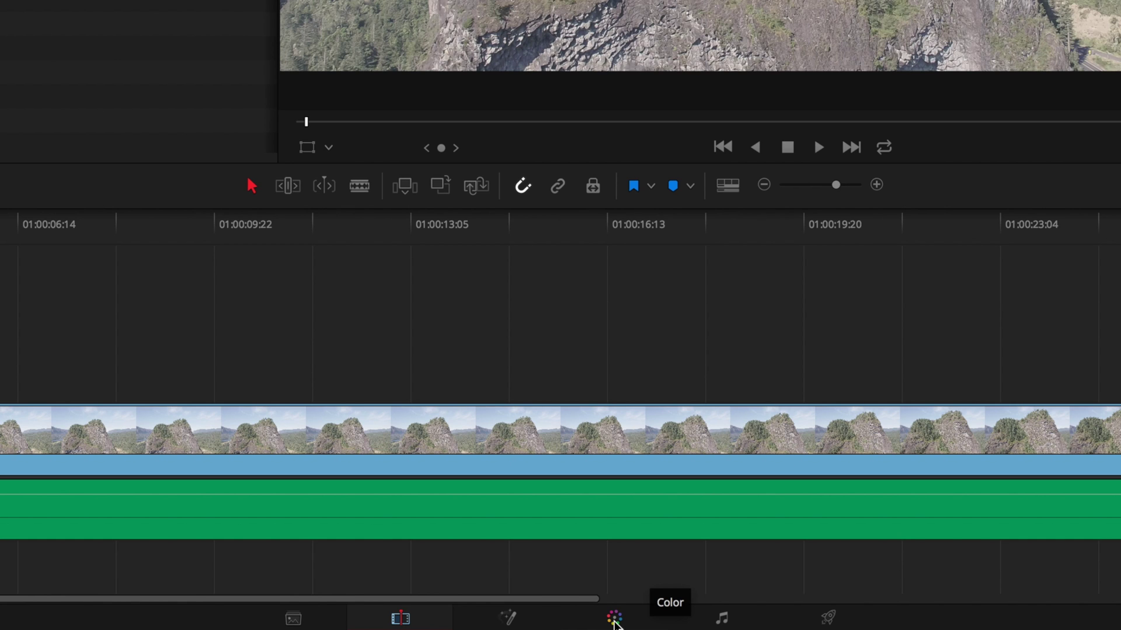
left_click(614, 618)
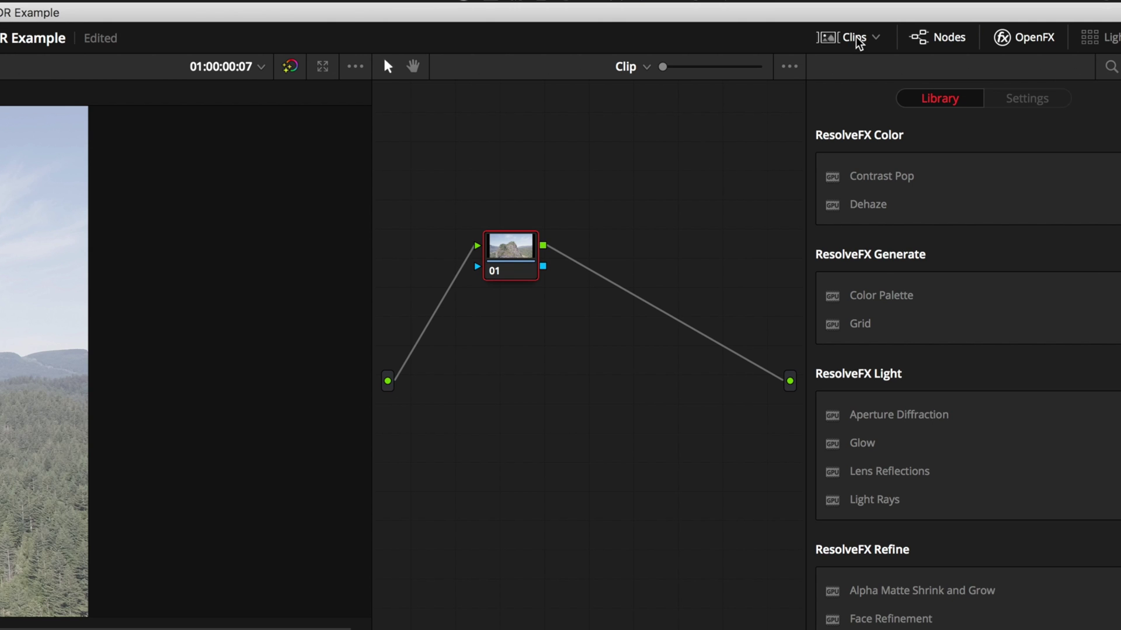
left_click(856, 40)
left_click(971, 29)
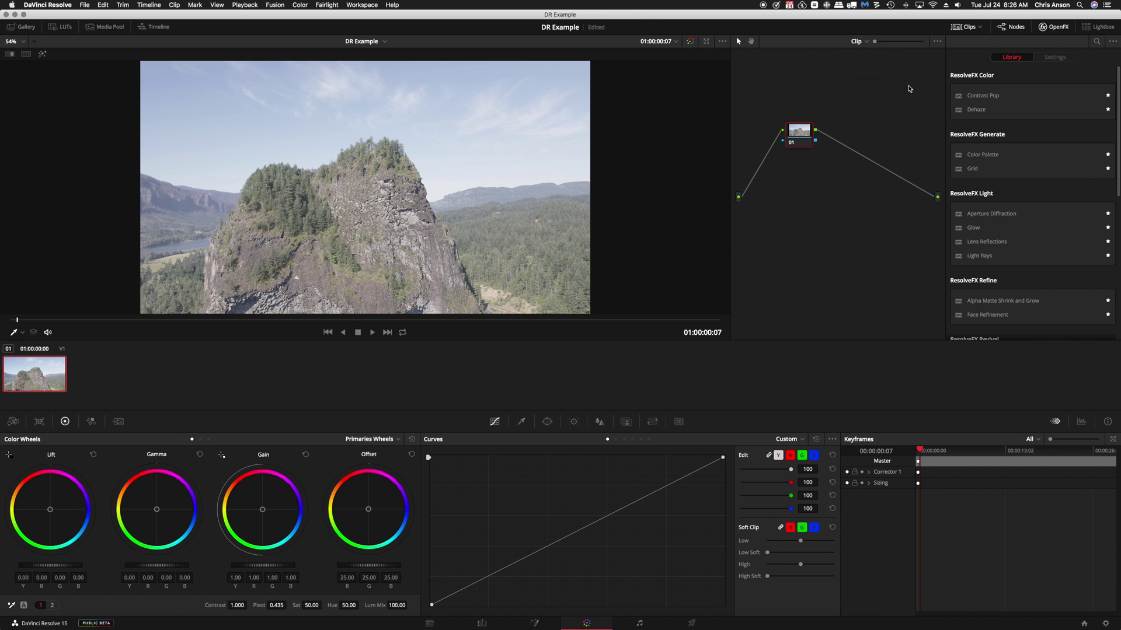
left_click(1010, 30)
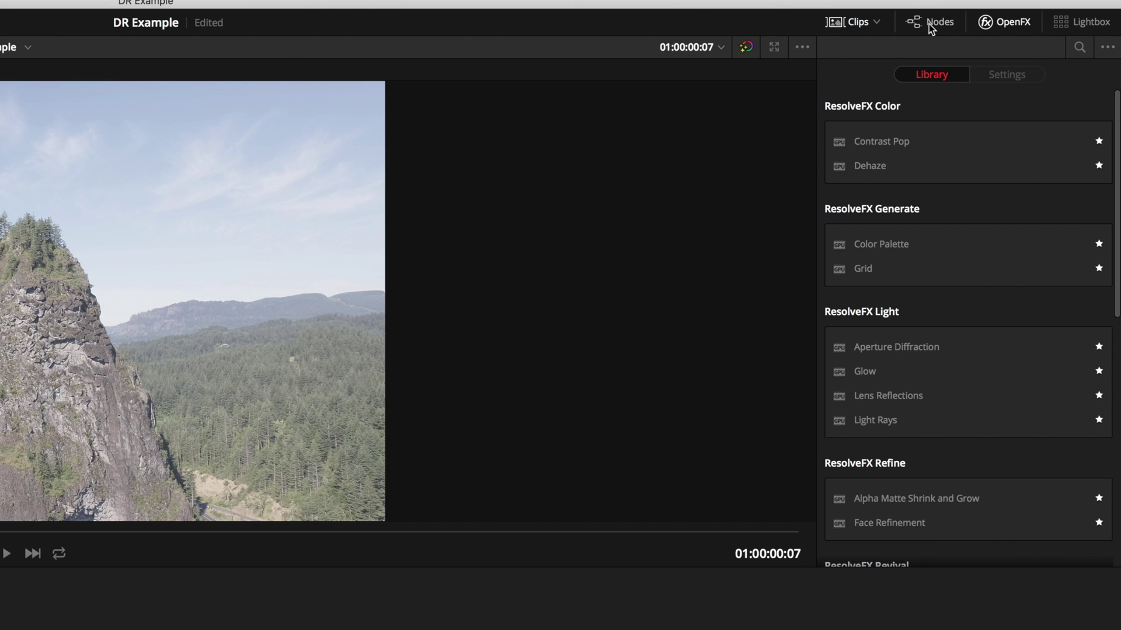
left_click(931, 28)
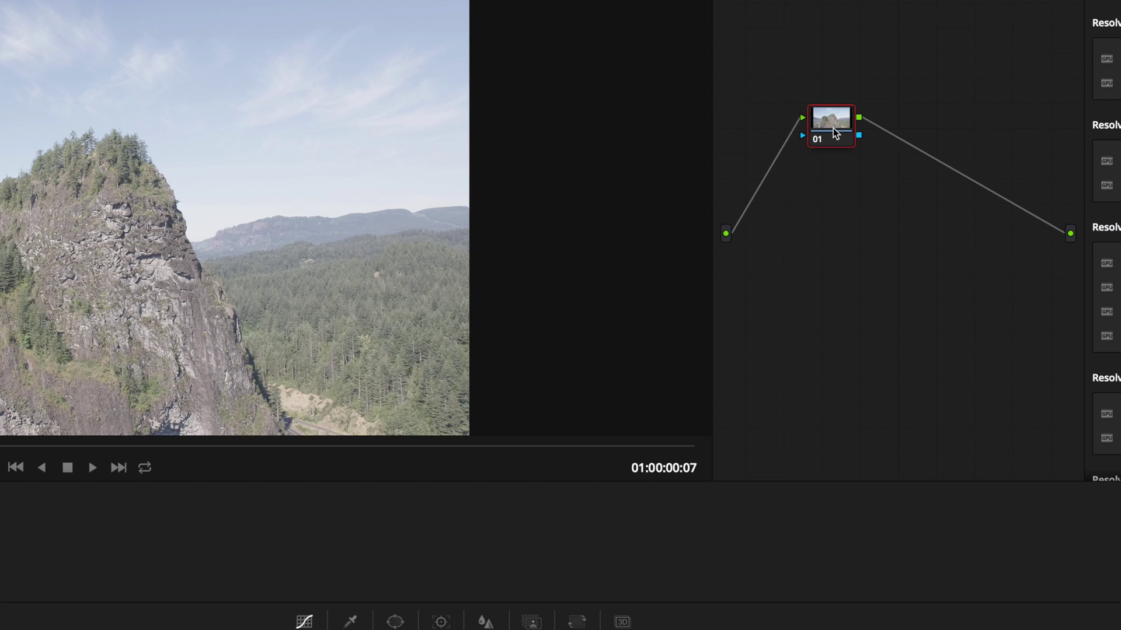
left_click_drag(799, 136, 782, 133)
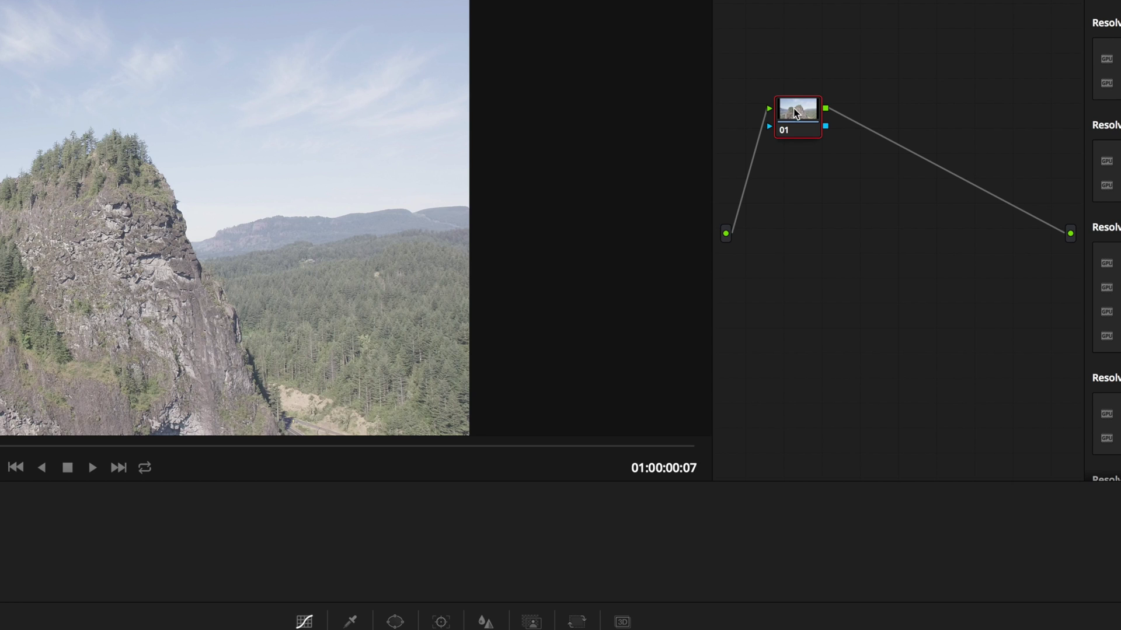
left_click_drag(794, 119, 789, 116)
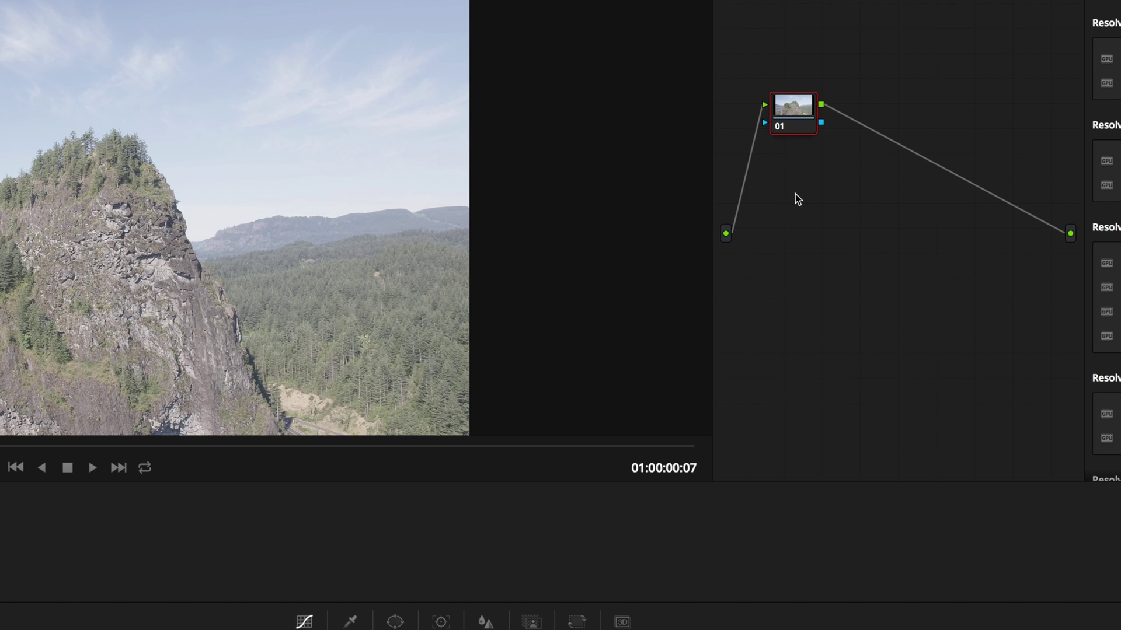
Step: Give node 01 the label 'EXP/SAT'
right_click(787, 111)
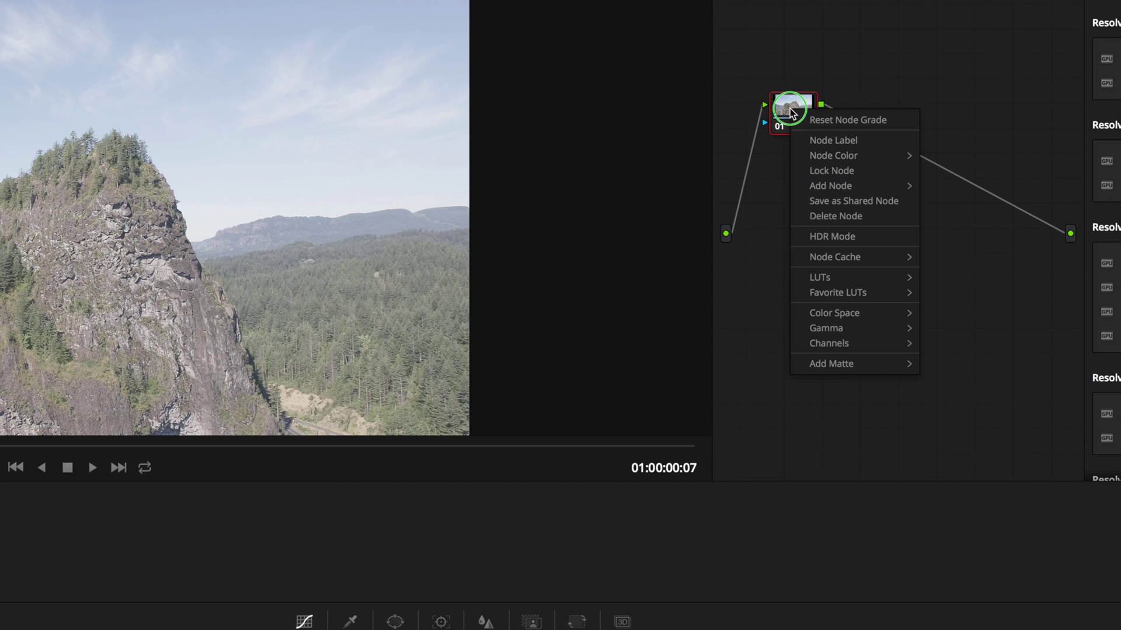
left_click(838, 141)
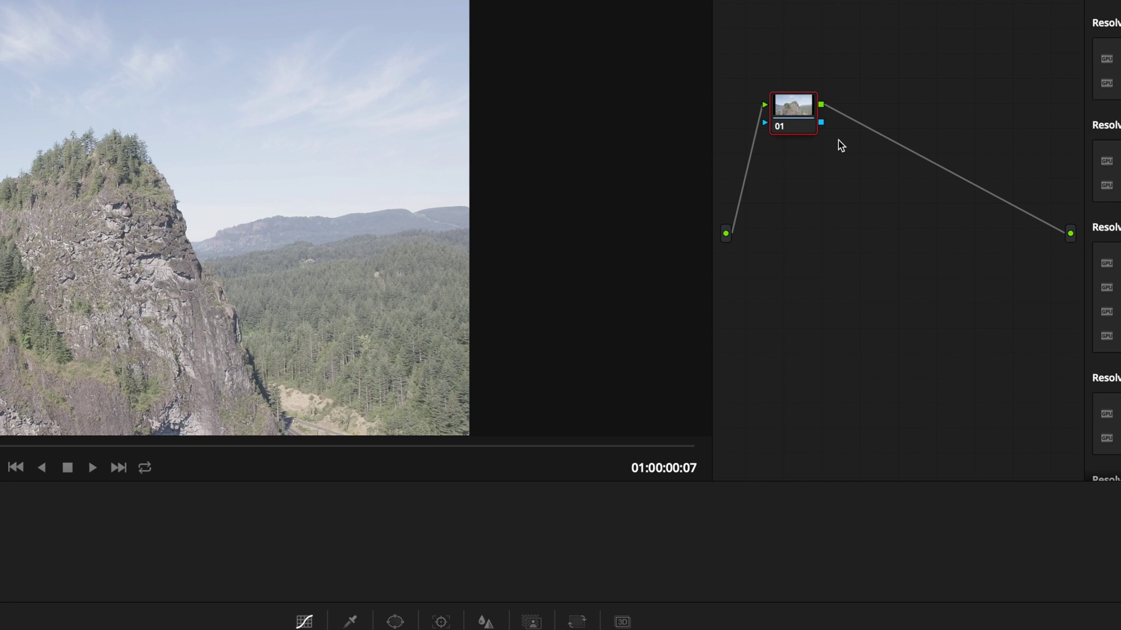
type("EXP/A")
key("BackSpace")
type("SAT")
key("Return")
left_click_drag(794, 114, 791, 113)
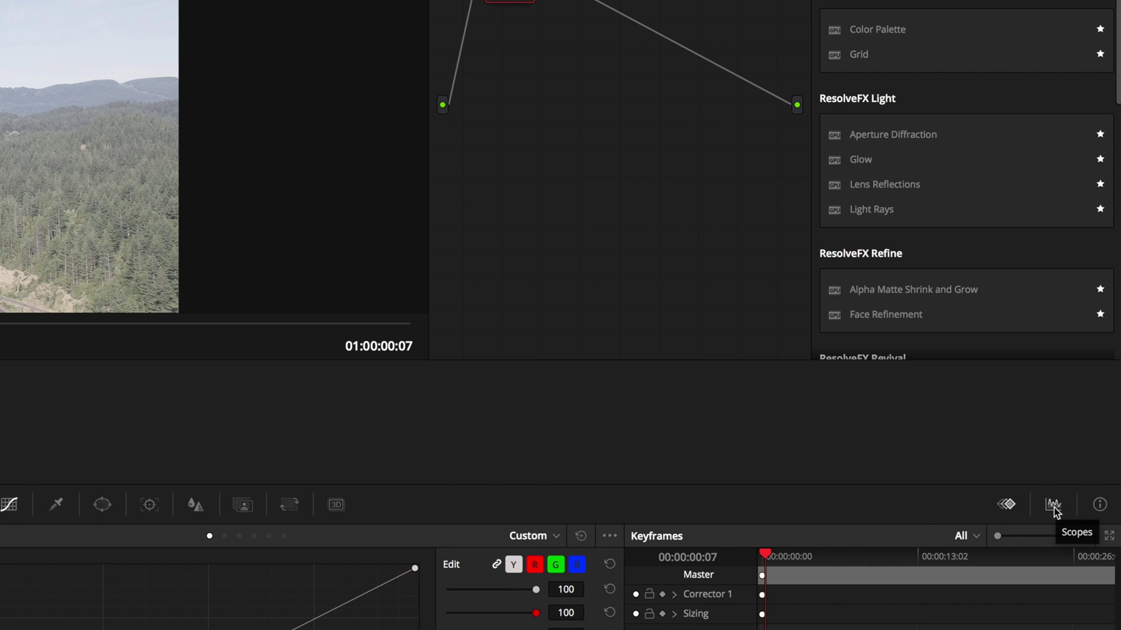
Step: Open the video scopes in a floating window and compare the quad and single layouts
left_click(1053, 506)
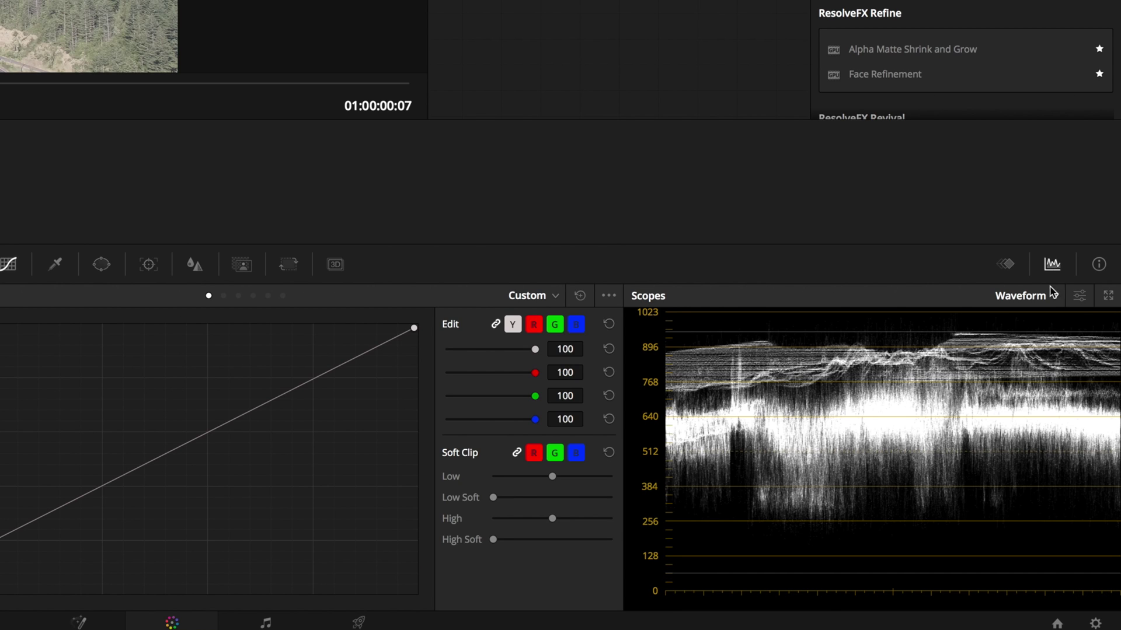
left_click(1109, 296)
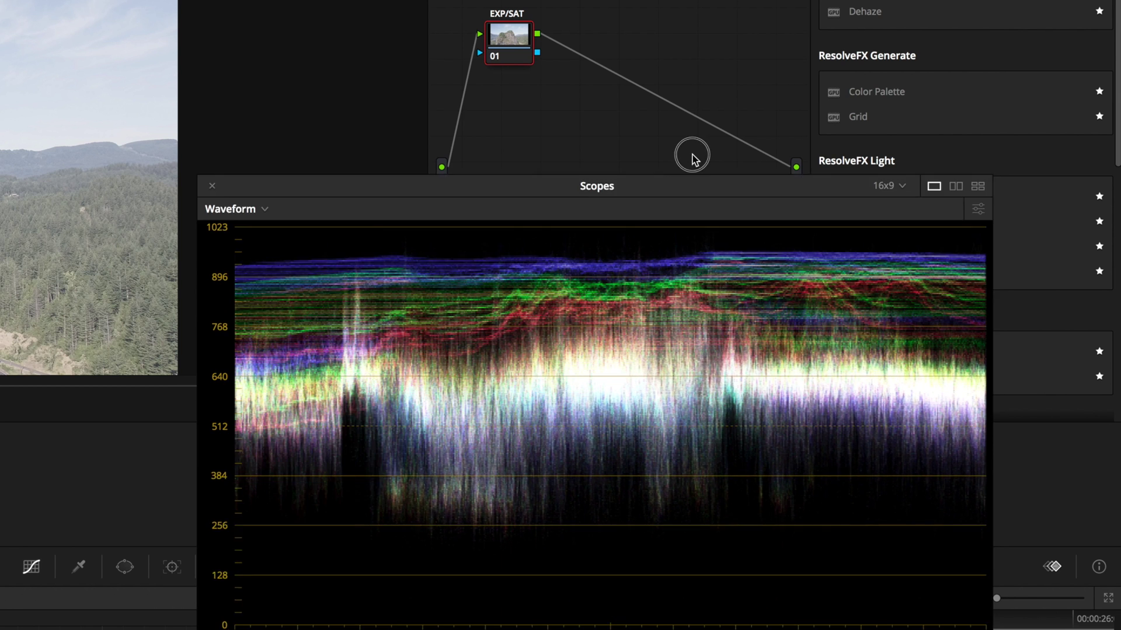
left_click_drag(692, 158, 695, 55)
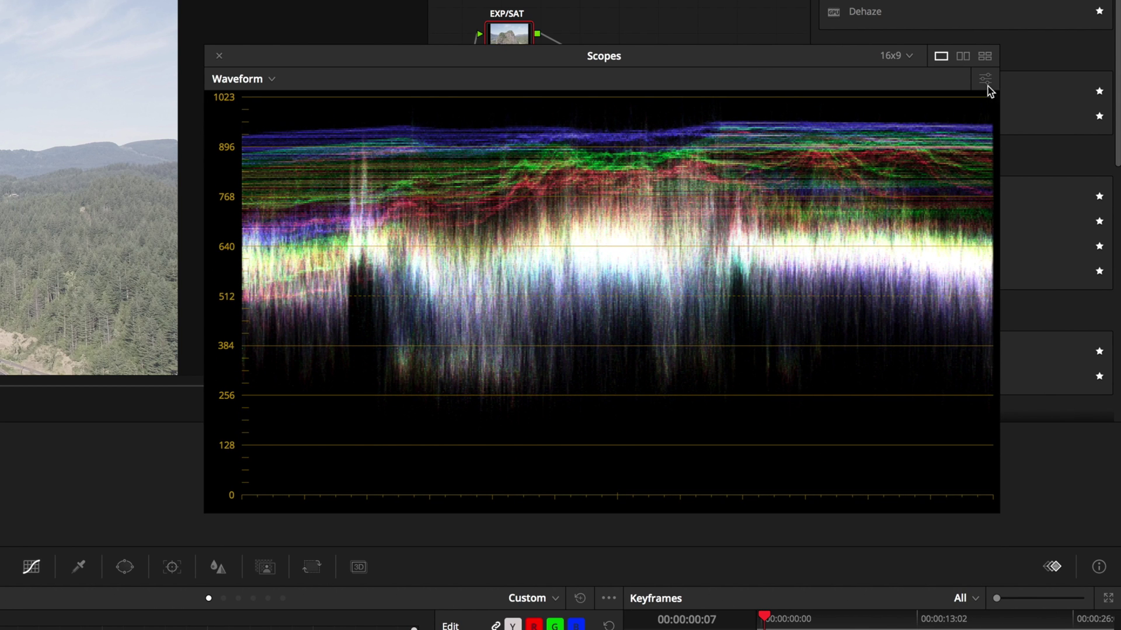
left_click(985, 57)
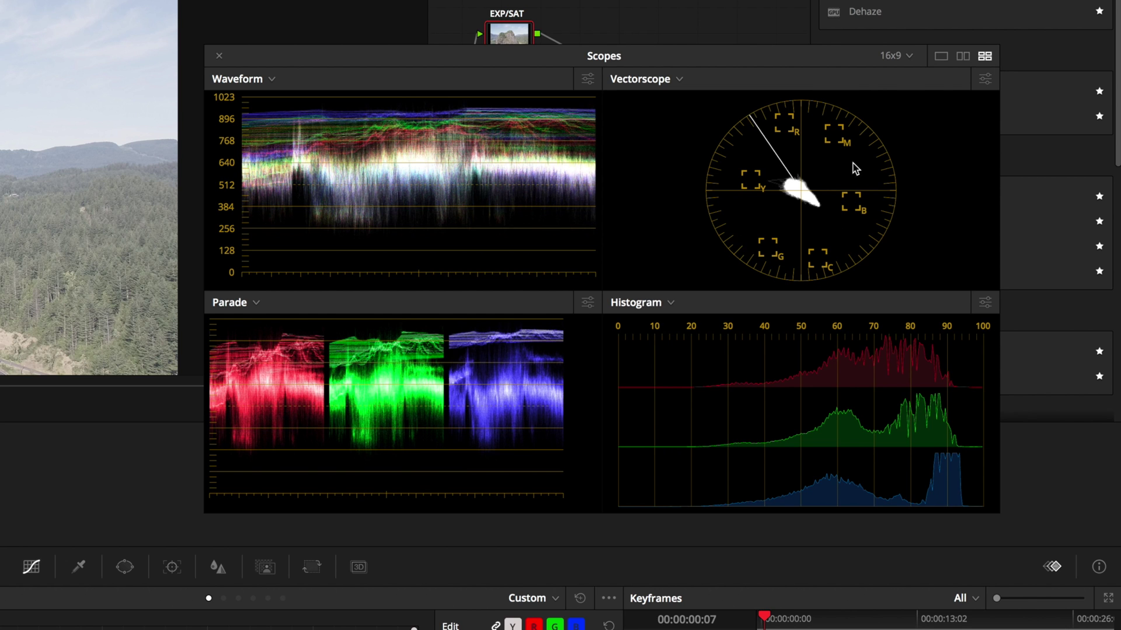
left_click(941, 57)
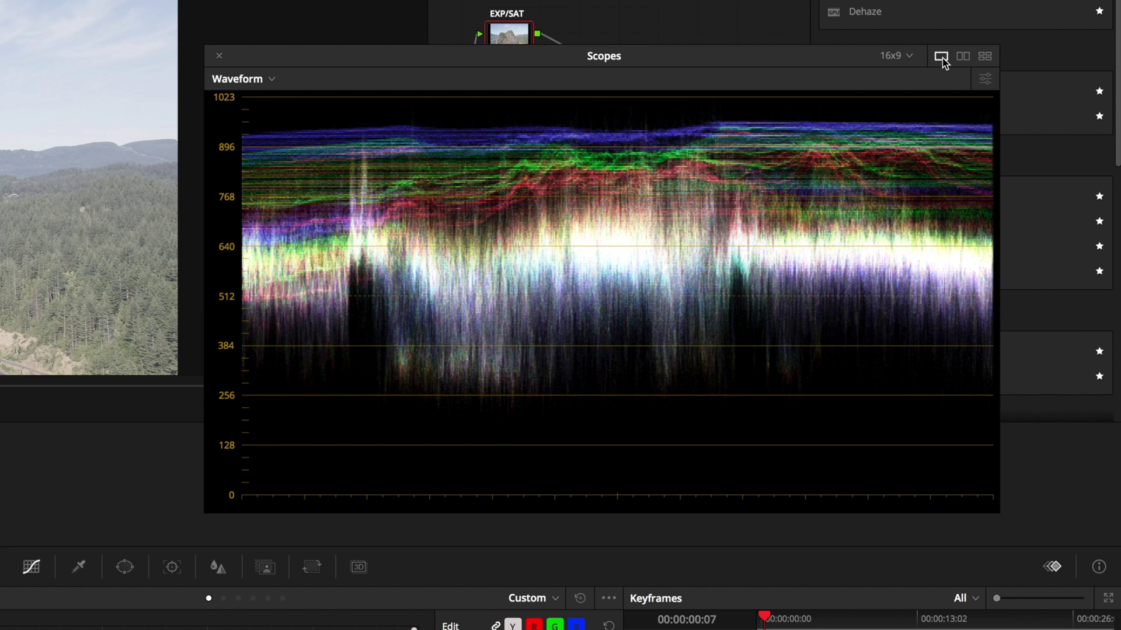
Step: Try the Parade and Vectorscope scope types, then settle on Waveform
left_click(273, 80)
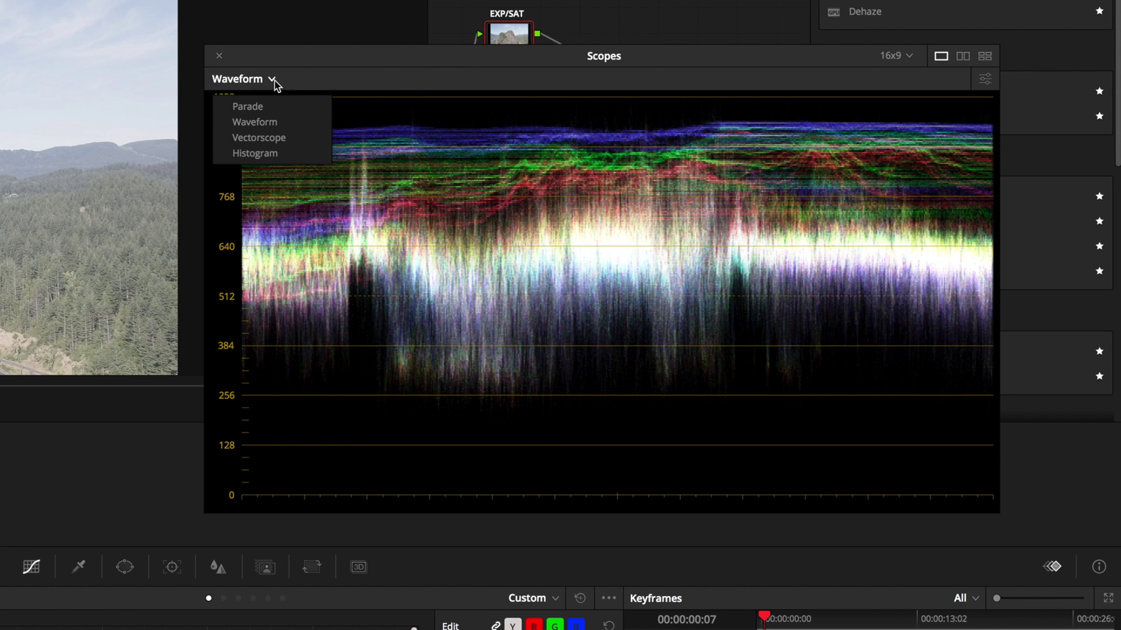
left_click(233, 106)
left_click(255, 82)
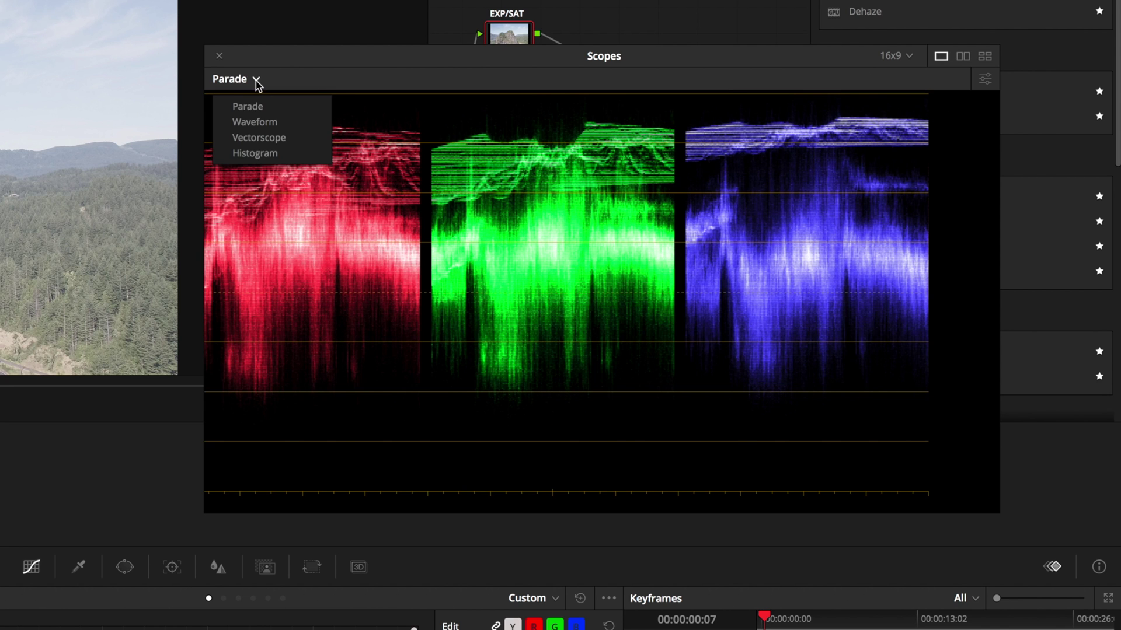
left_click(252, 139)
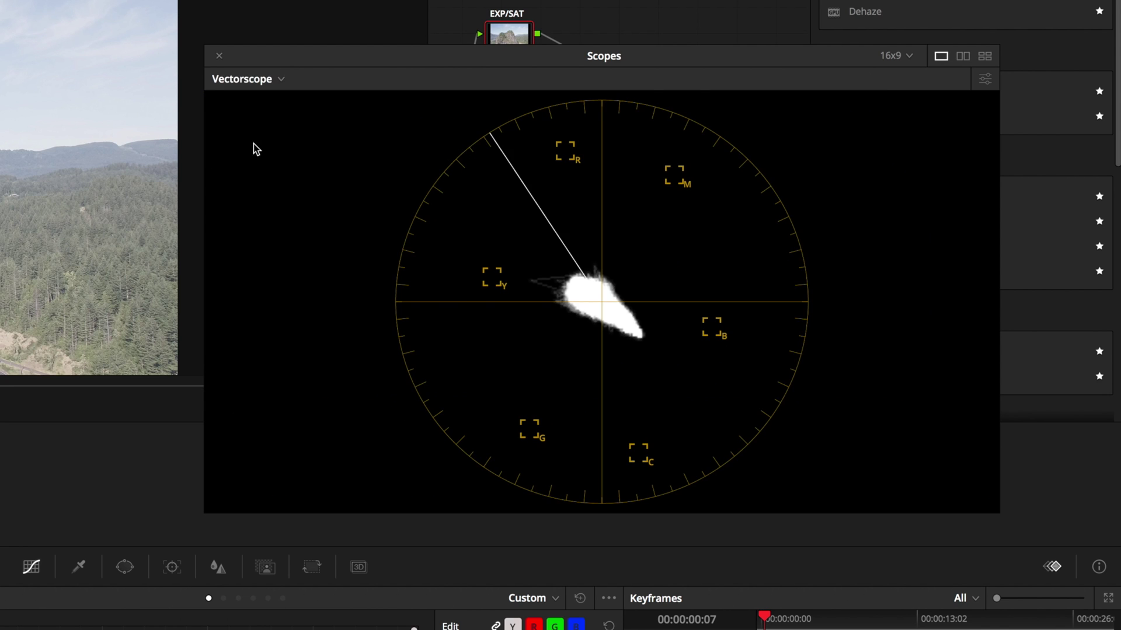
left_click(281, 80)
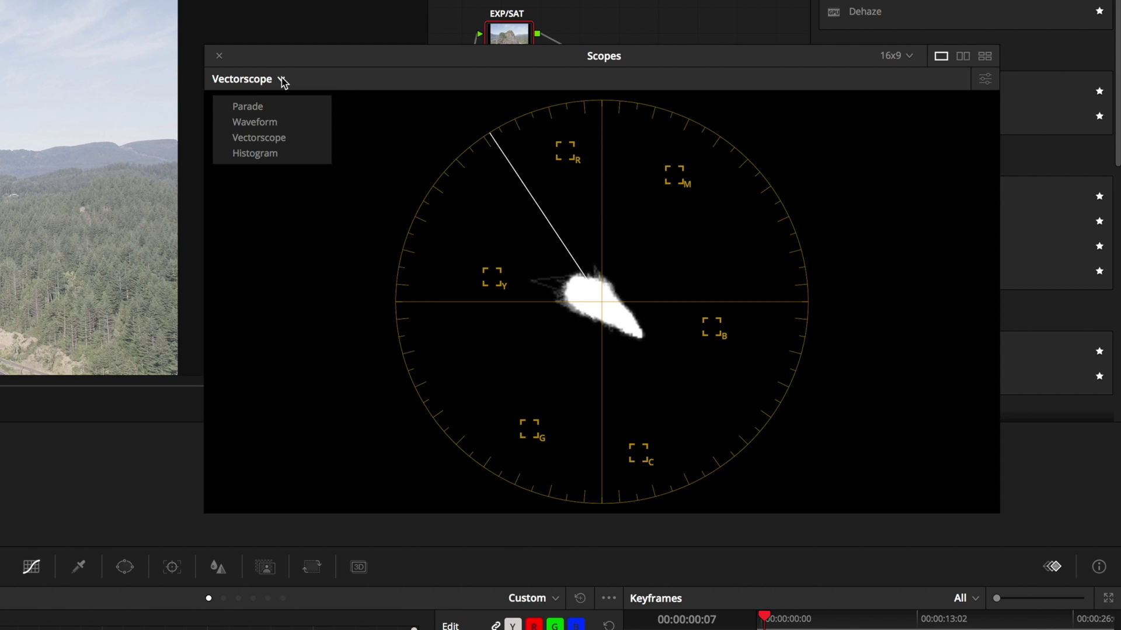
left_click(267, 123)
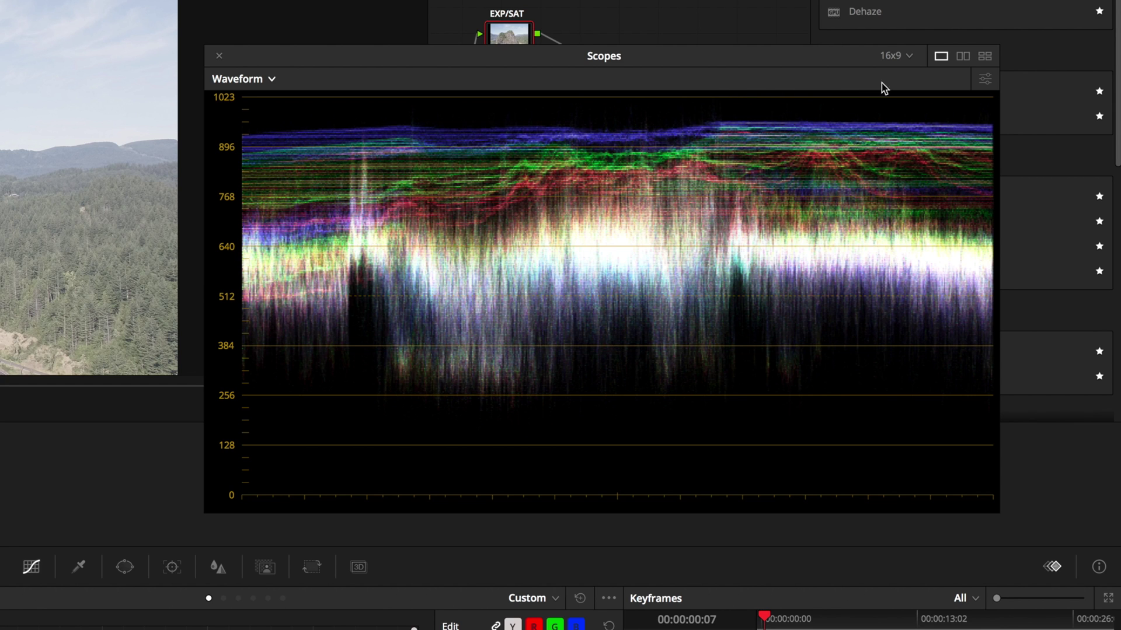
Step: Set the waveform to Y (luma) only and adjust the waveform and graticule brightness
left_click(986, 80)
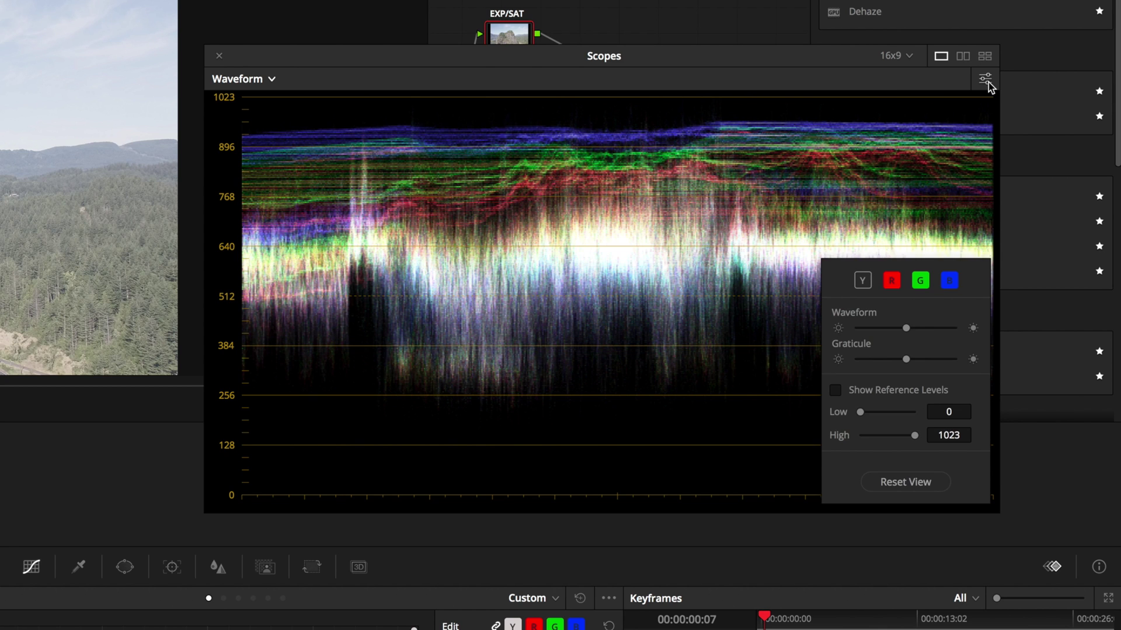
left_click(862, 282)
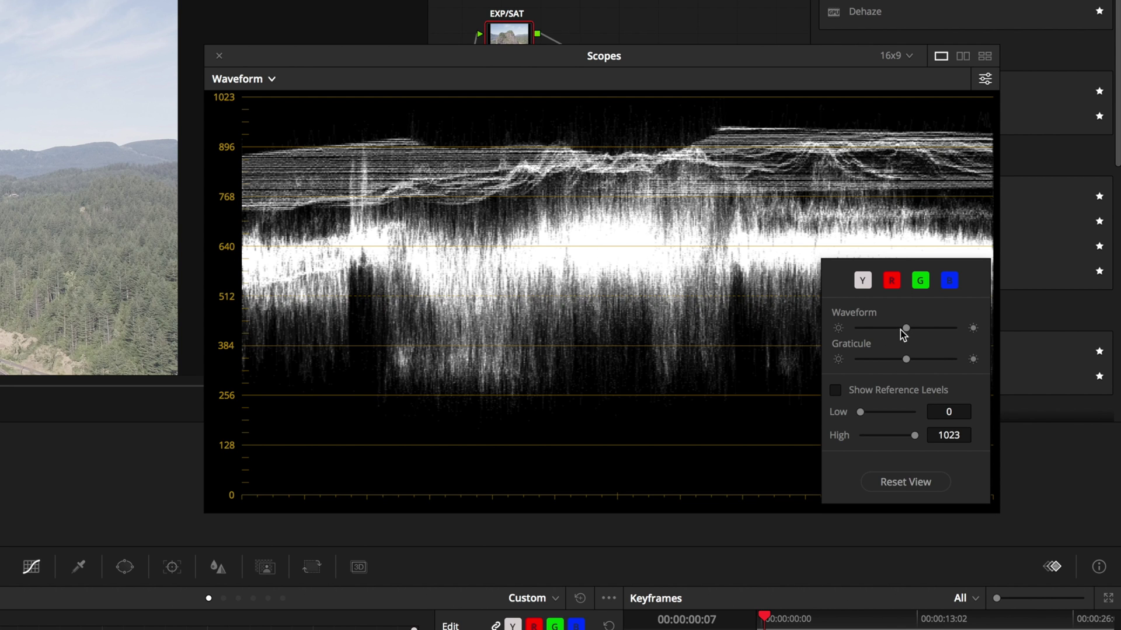
left_click_drag(906, 329, 904, 362)
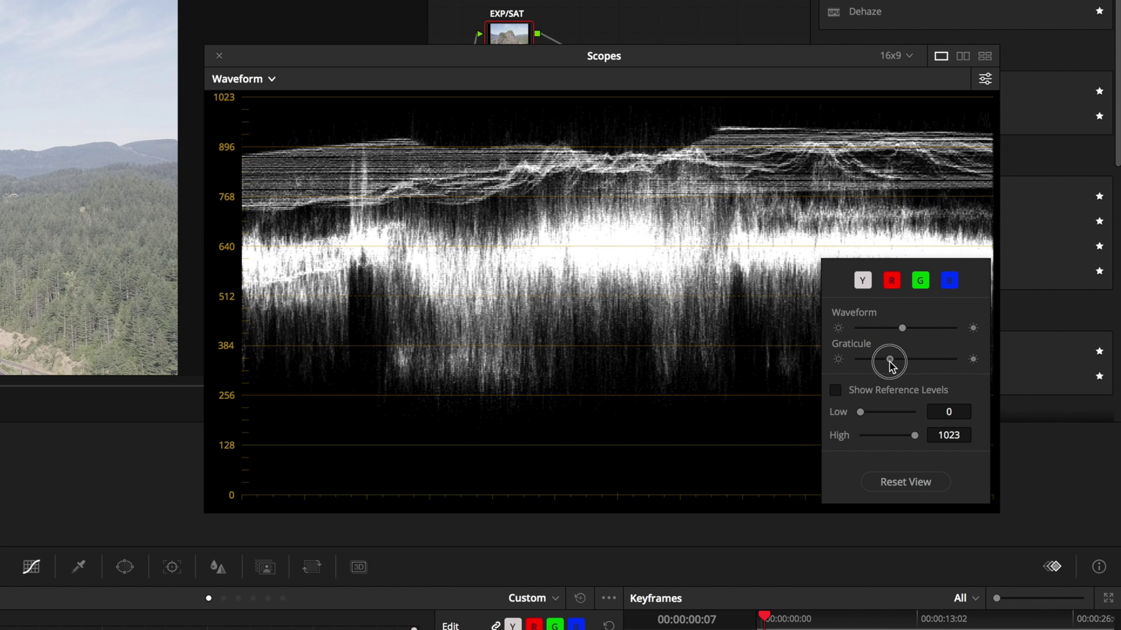
left_click_drag(891, 363, 914, 366)
Step: Enlarge the floating Scopes window and park it on the right side of the screen
left_click_drag(315, 63, 0, 251)
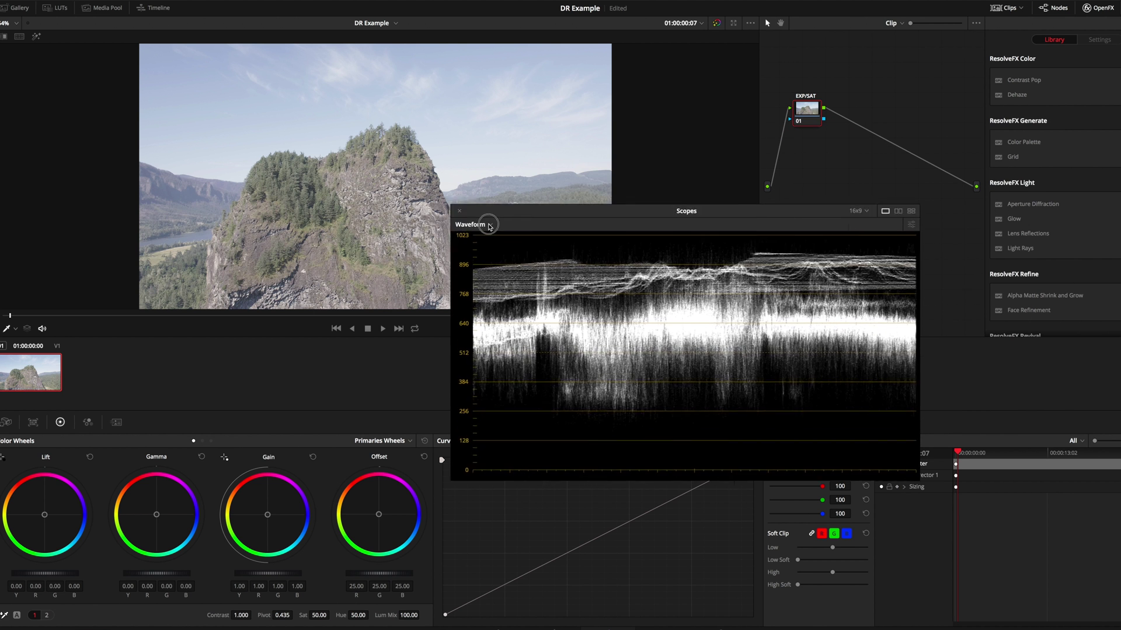
left_click_drag(464, 238, 173, 334)
left_click_drag(603, 584, 615, 584)
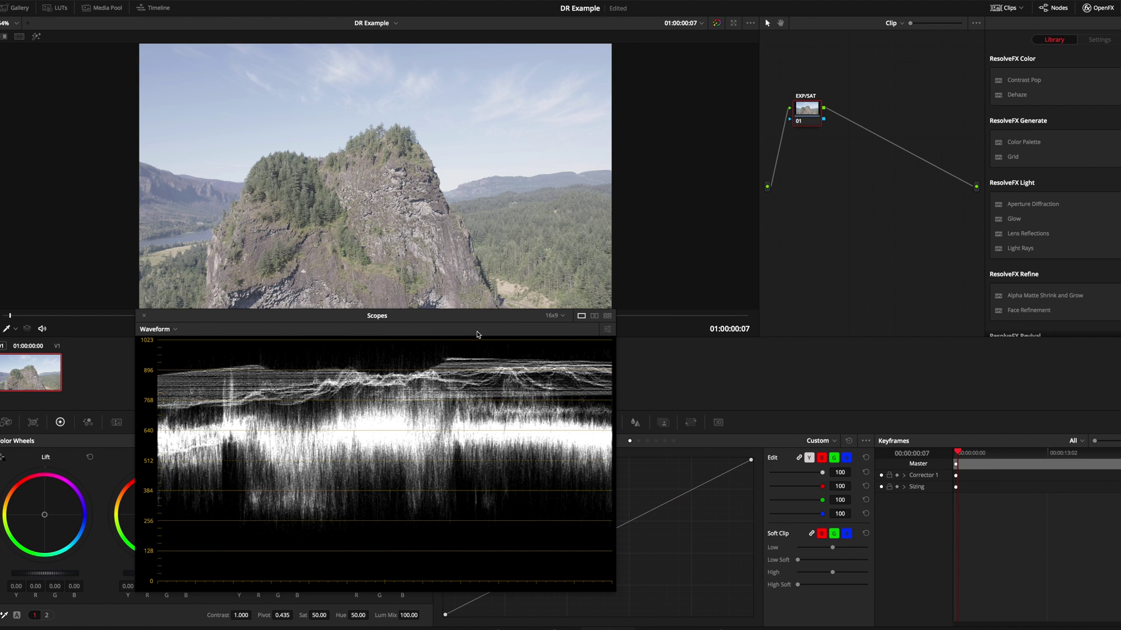
mouse_move(477, 316)
left_mouse_down()
mouse_move(481, 42)
mouse_move(485, 335)
mouse_move(478, 329)
left_mouse_up()
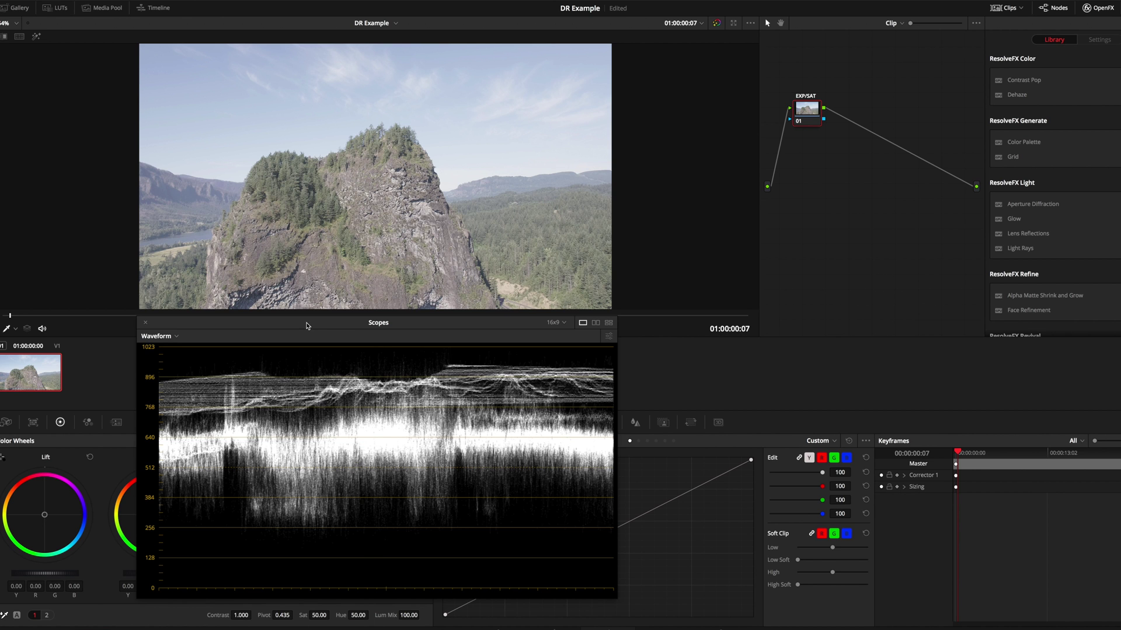
left_click_drag(307, 325, 848, 238)
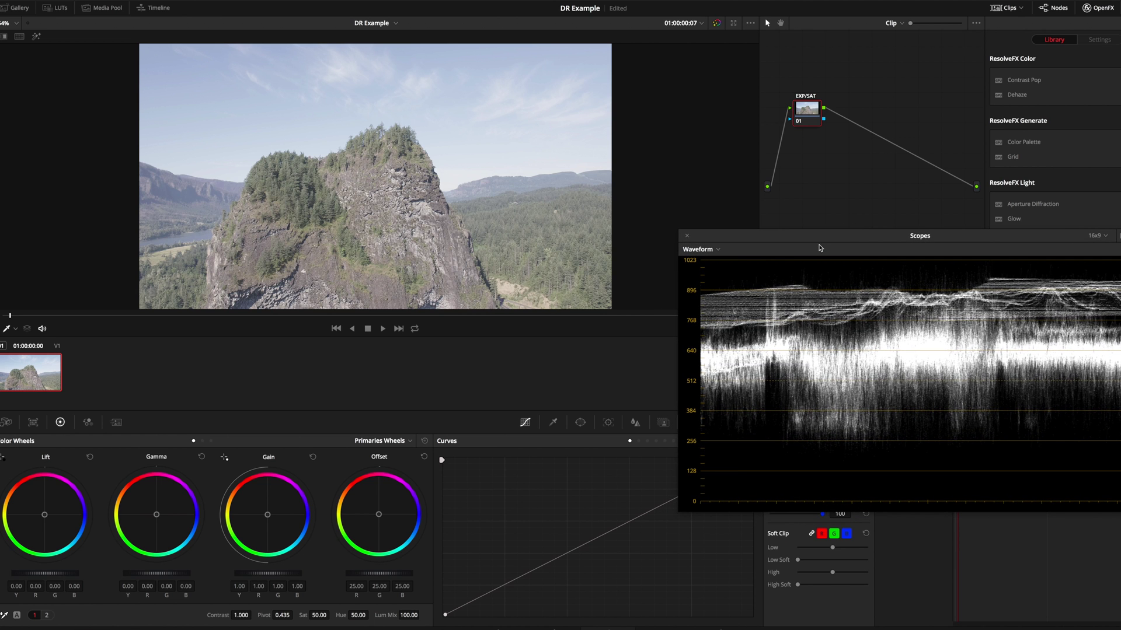
Step: Auto-balance the clip from the Color Wheels, giving Lift -0.17 and Gain 1.06
left_click_drag(824, 242, 818, 253)
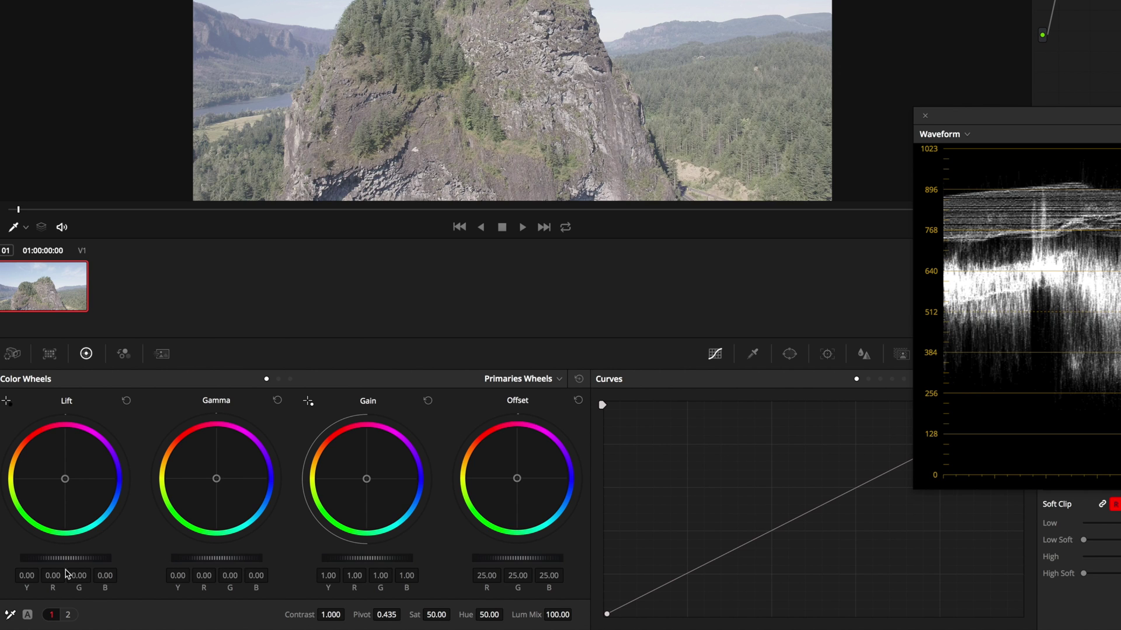
left_click(27, 614)
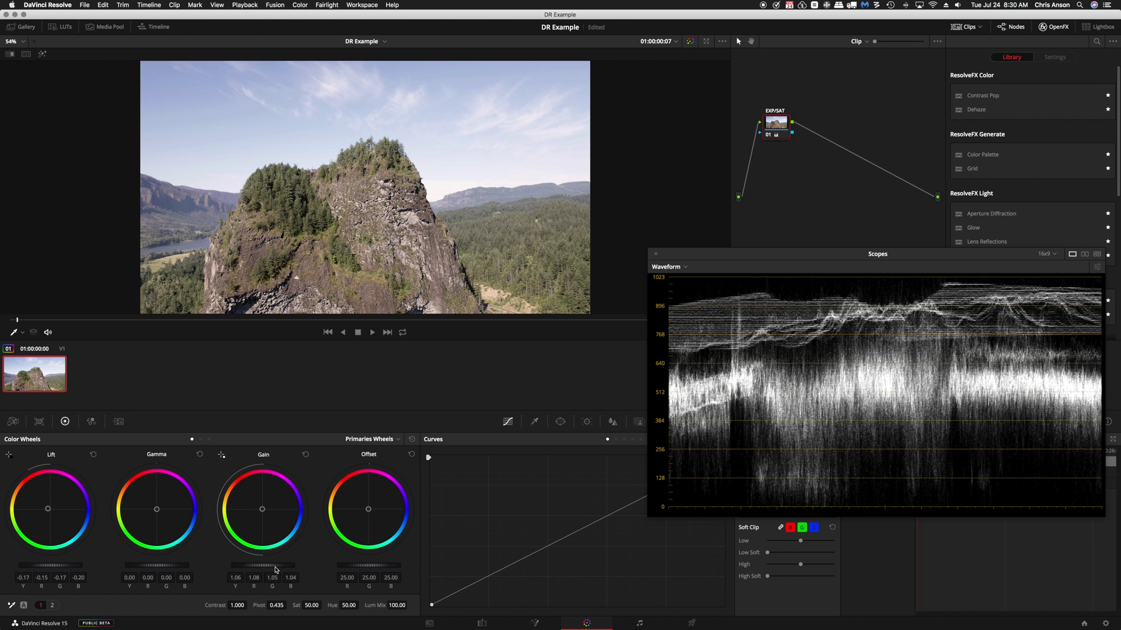
Step: Trim the EXP/SAT master wheels to Gain 1.03, Lift -0.18 and Gamma -0.01
mouse_move(276, 570)
left_mouse_down()
mouse_move(195, 562)
mouse_move(285, 569)
left_mouse_up()
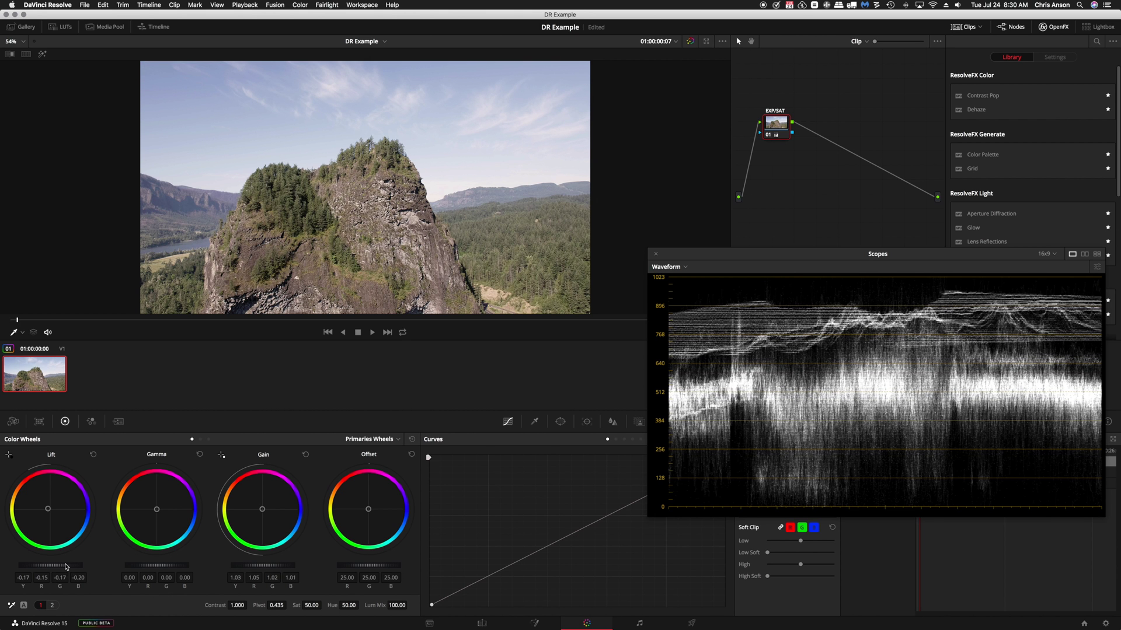
left_click_drag(86, 566, 59, 566)
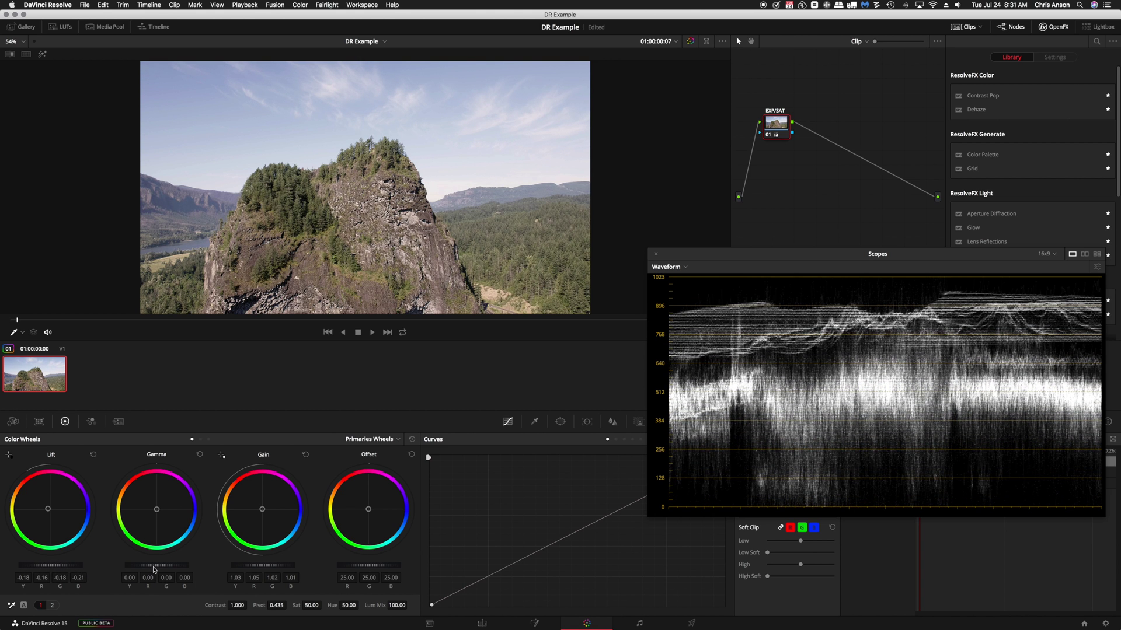
mouse_move(153, 566)
left_mouse_down()
mouse_move(215, 568)
mouse_move(114, 568)
mouse_move(174, 569)
left_mouse_up()
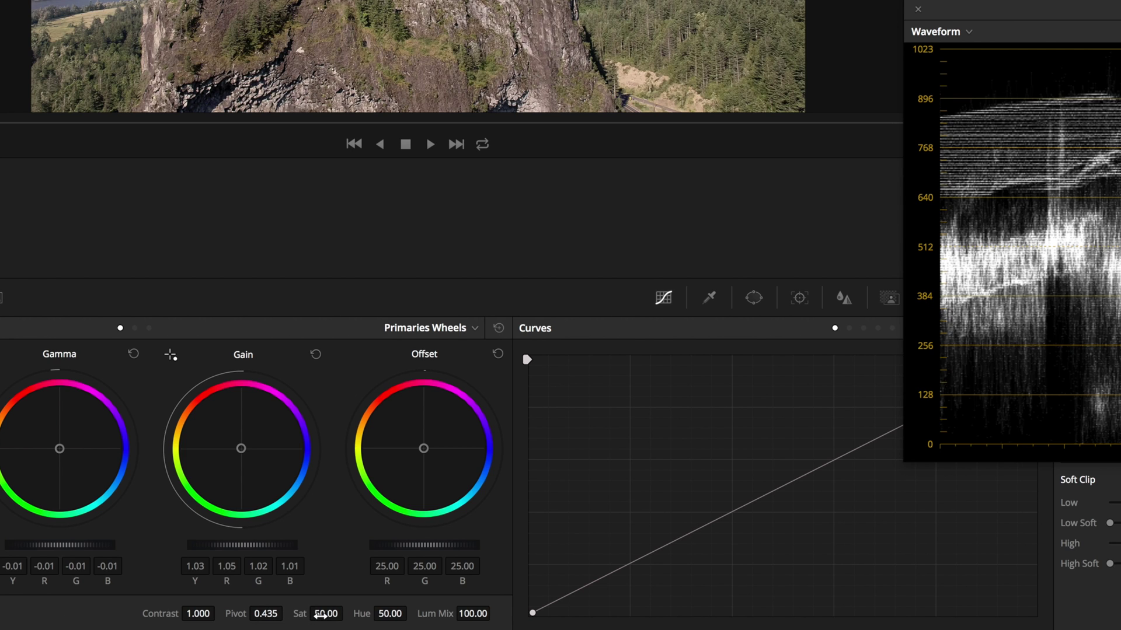
Step: Raise saturation slightly, compare against the ungraded original, re-enable the grade, and move Scopes up-left
left_click(321, 614)
mouse_move(320, 614)
left_mouse_down()
mouse_move(401, 618)
mouse_move(307, 605)
left_mouse_up()
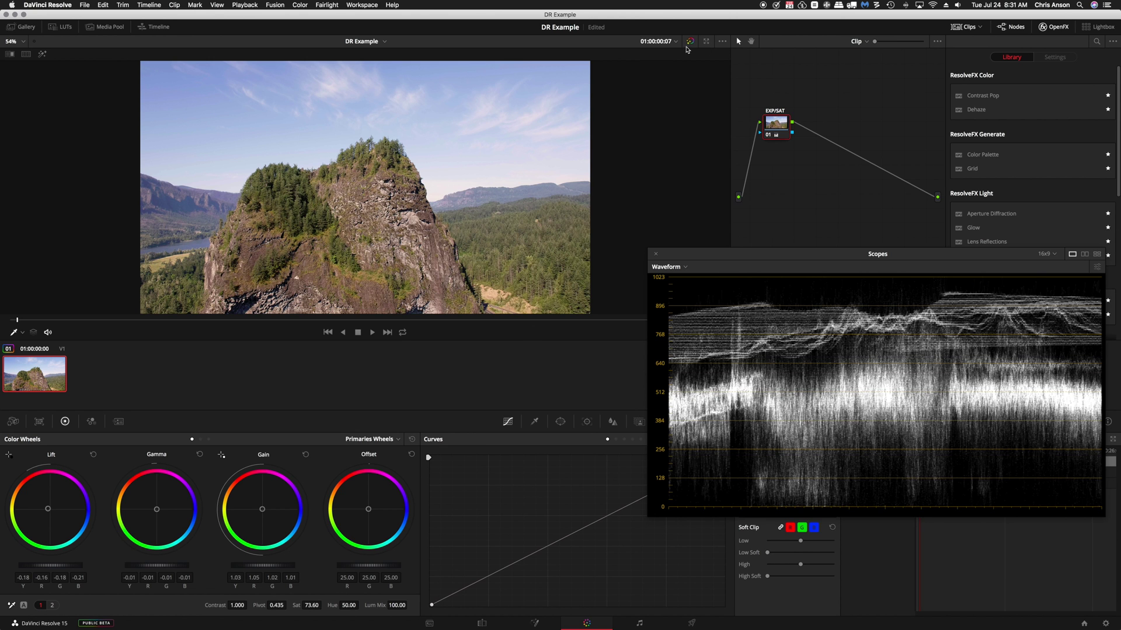
left_click(690, 42)
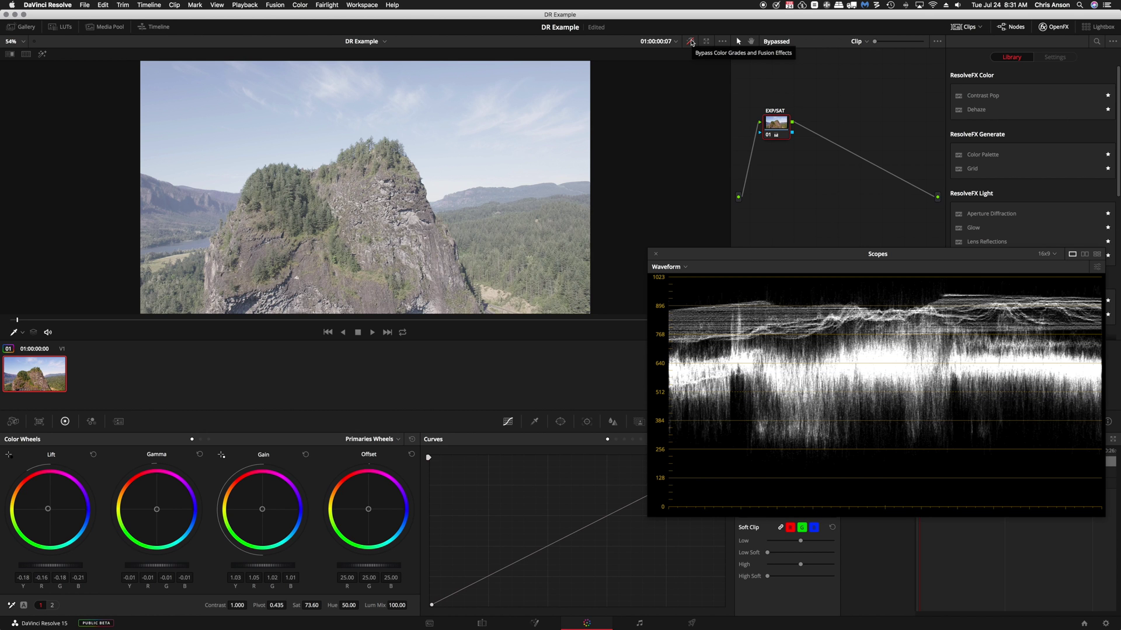
left_click(691, 42)
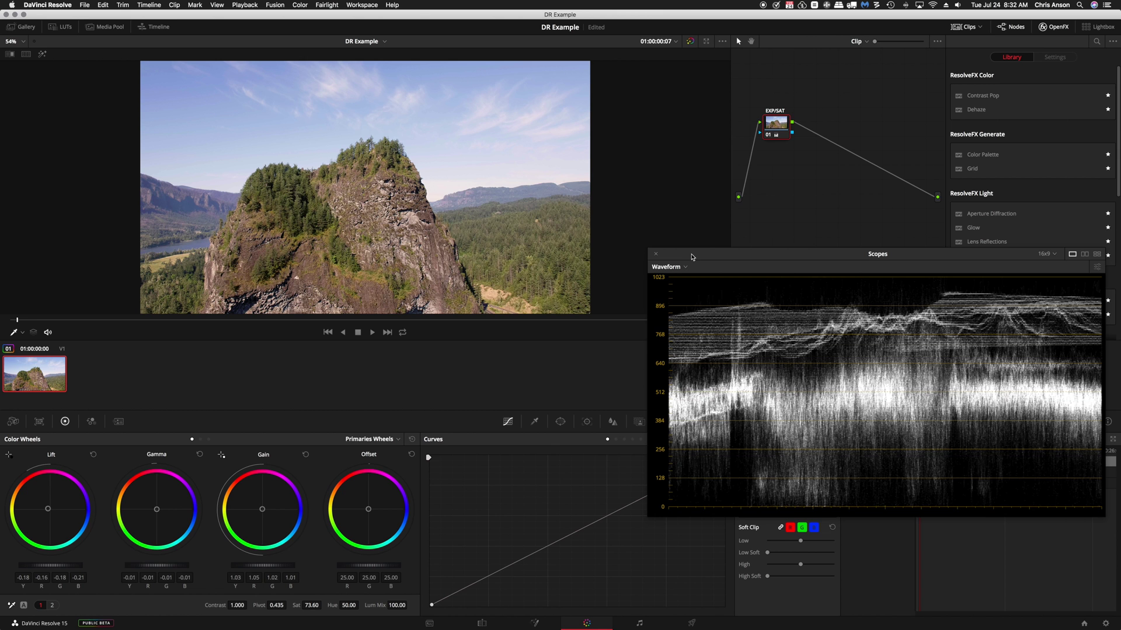
left_click(654, 247)
left_click_drag(654, 248, 465, 194)
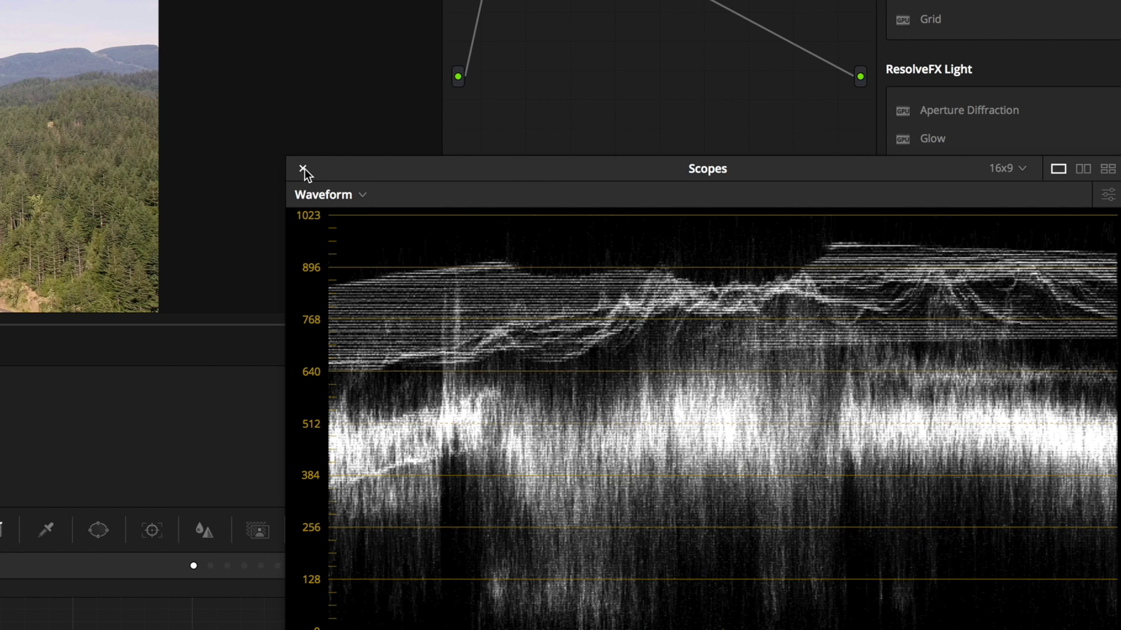
Step: Close the scopes window and add a serial node 02 after EXP/SAT
left_click(304, 169)
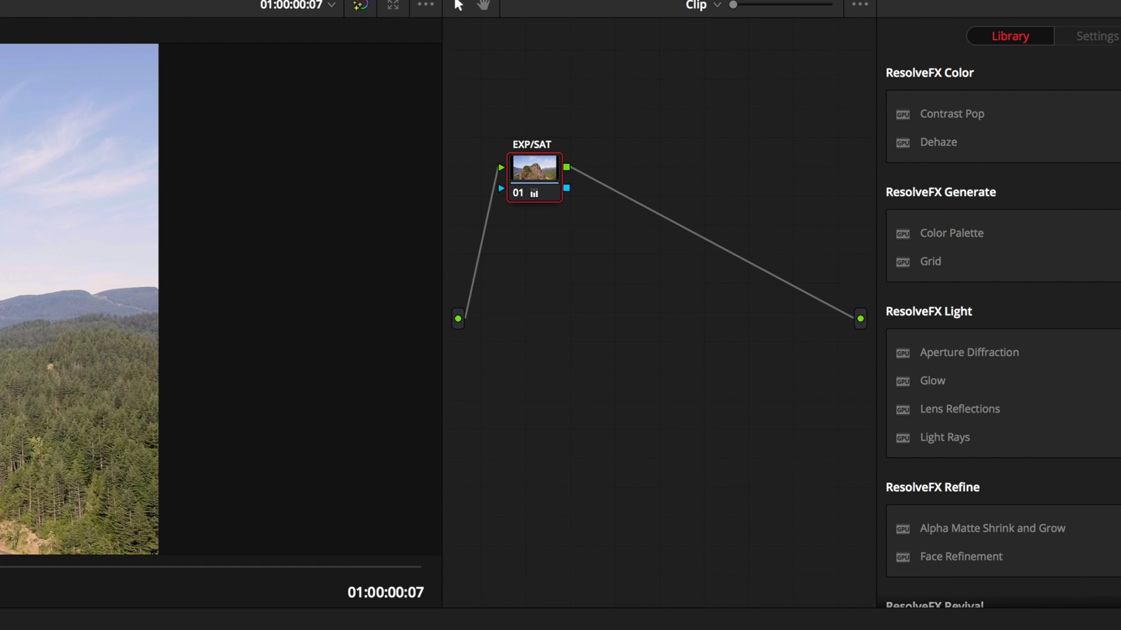
left_click_drag(540, 177, 537, 177)
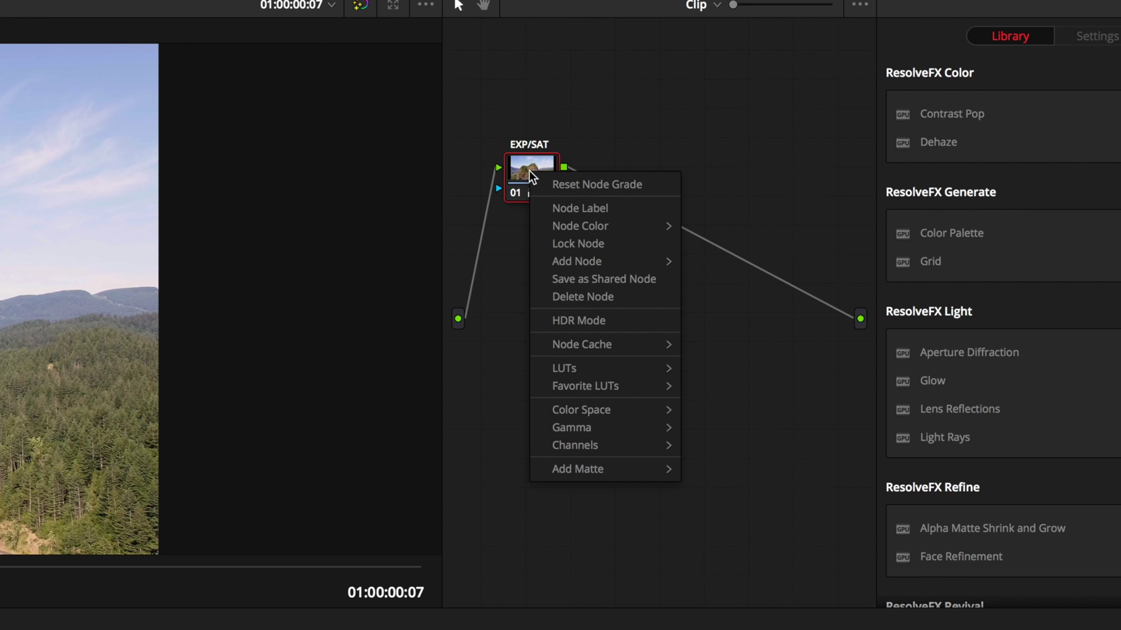
mouse_move(575, 262)
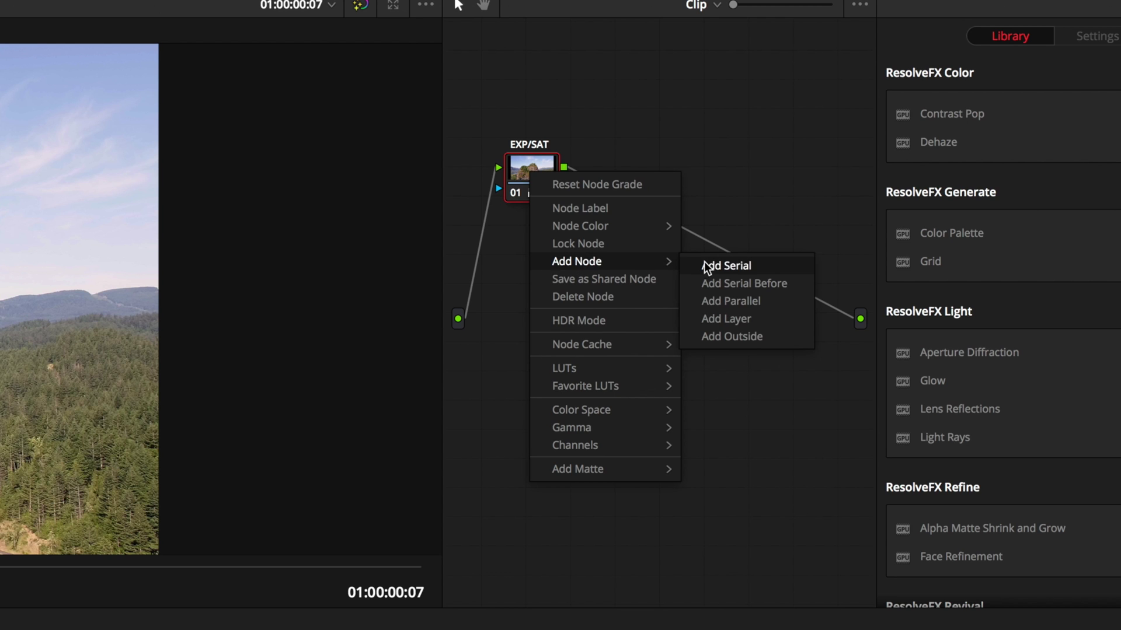
left_click(747, 268)
Step: Label node 02 'SHARPEN' and nudge it slightly into place
right_click(613, 174)
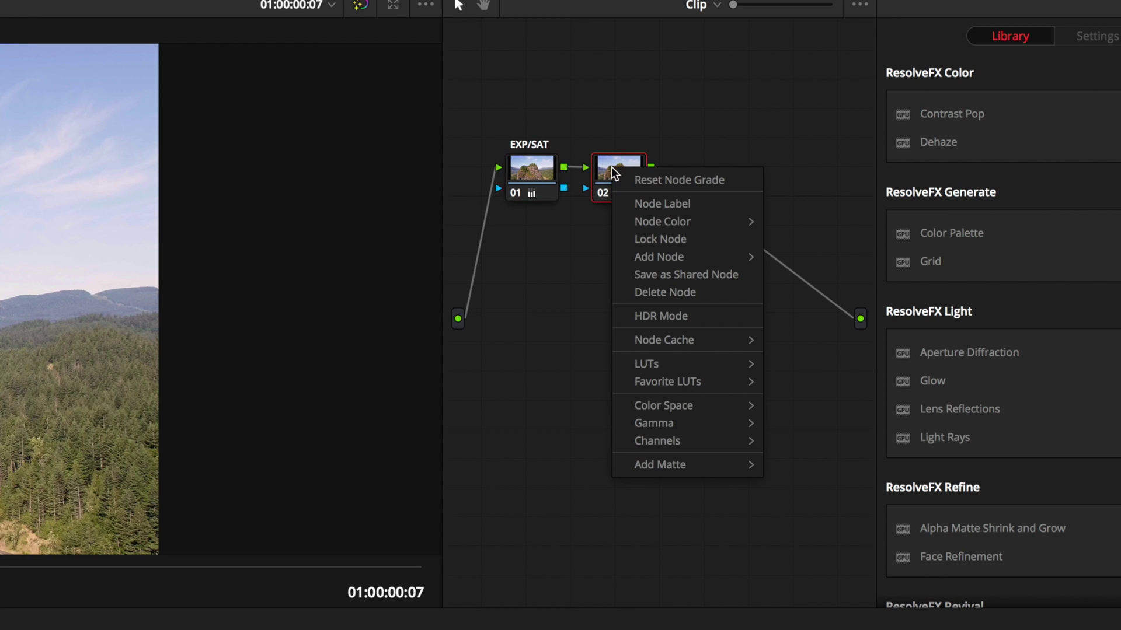
left_click(663, 203)
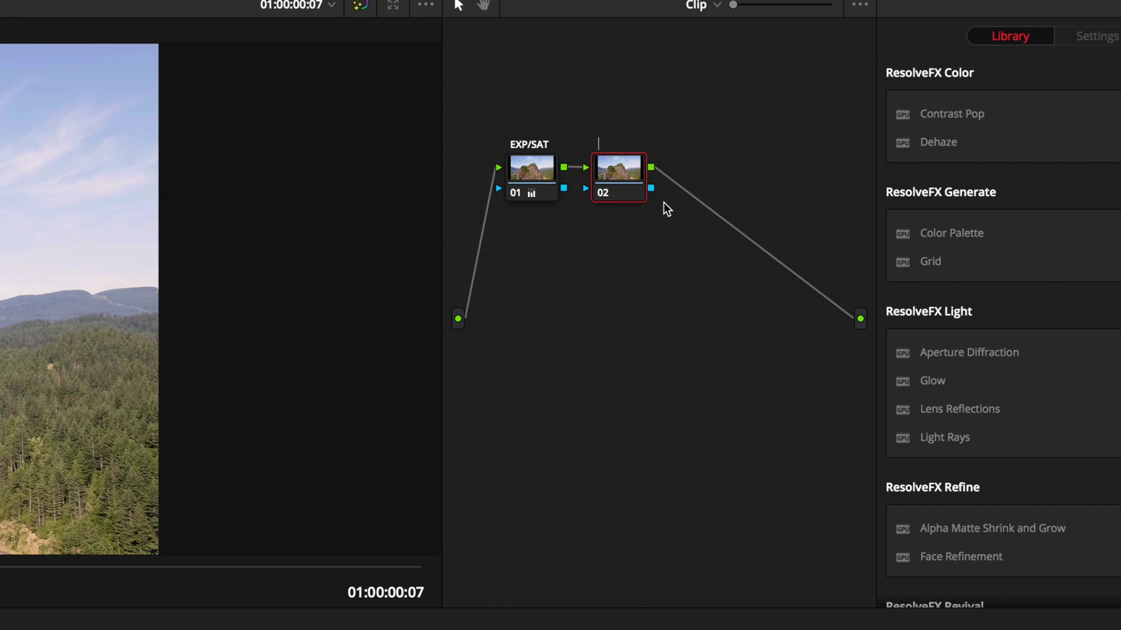
type("Sha")
key("BackSpace")
key("BackSpace")
type("ha")
key("BackSpace")
key("BackSpace")
type("HE")
key("BackSpace")
type("ARPEN")
key("Return")
left_click_drag(609, 173, 611, 171)
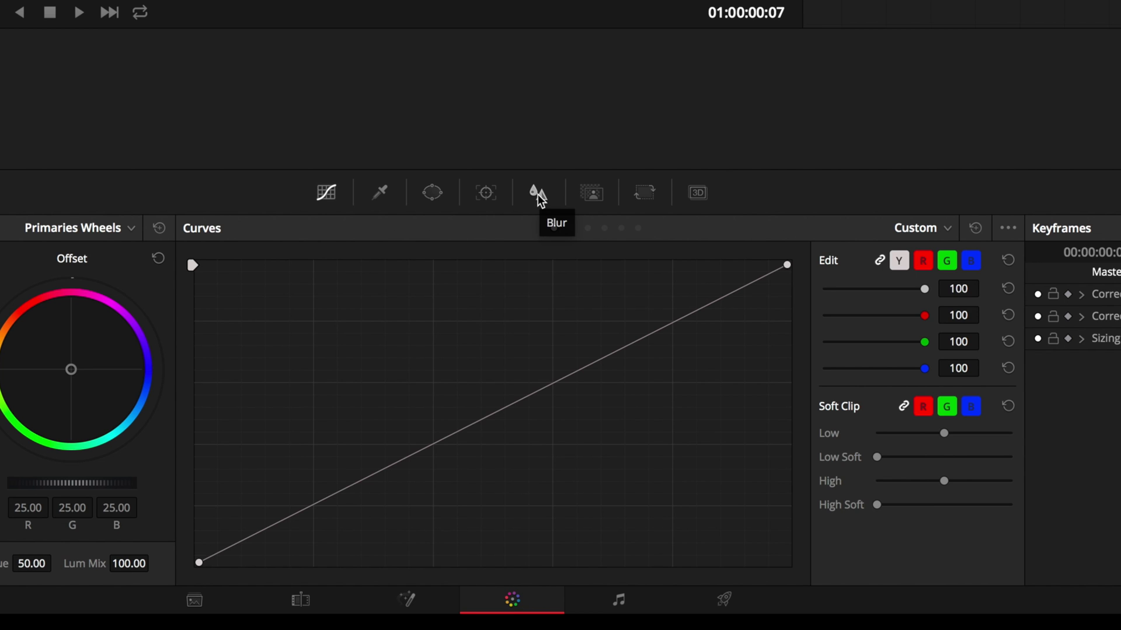
Step: Switch the SHARPEN node's blur panel from Blur to Sharpen mode
left_click(538, 194)
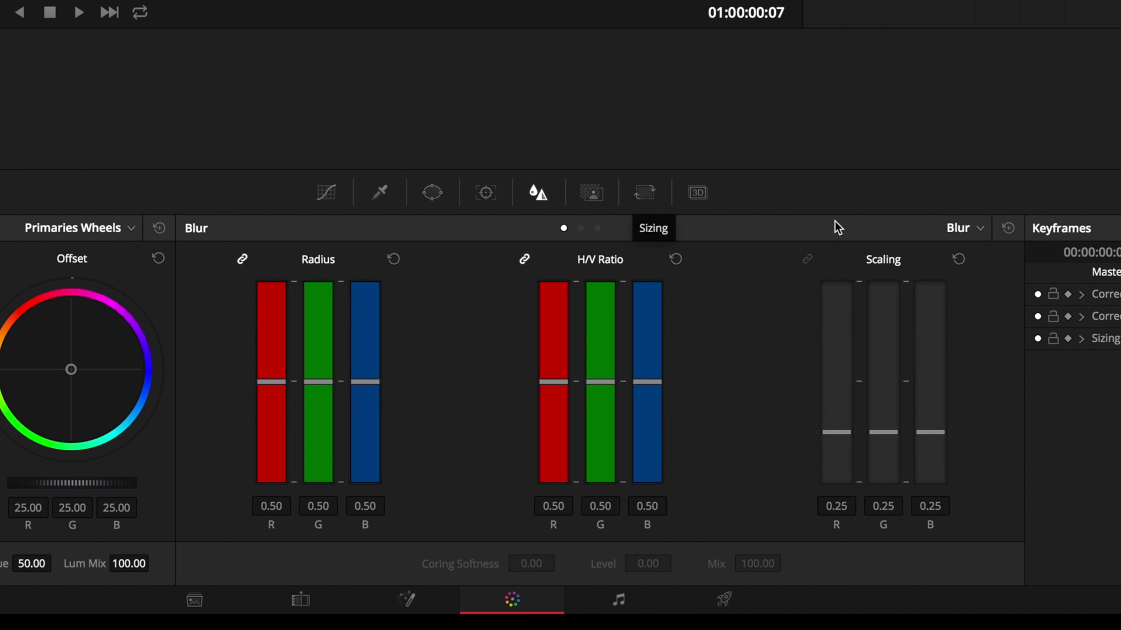
left_click(968, 229)
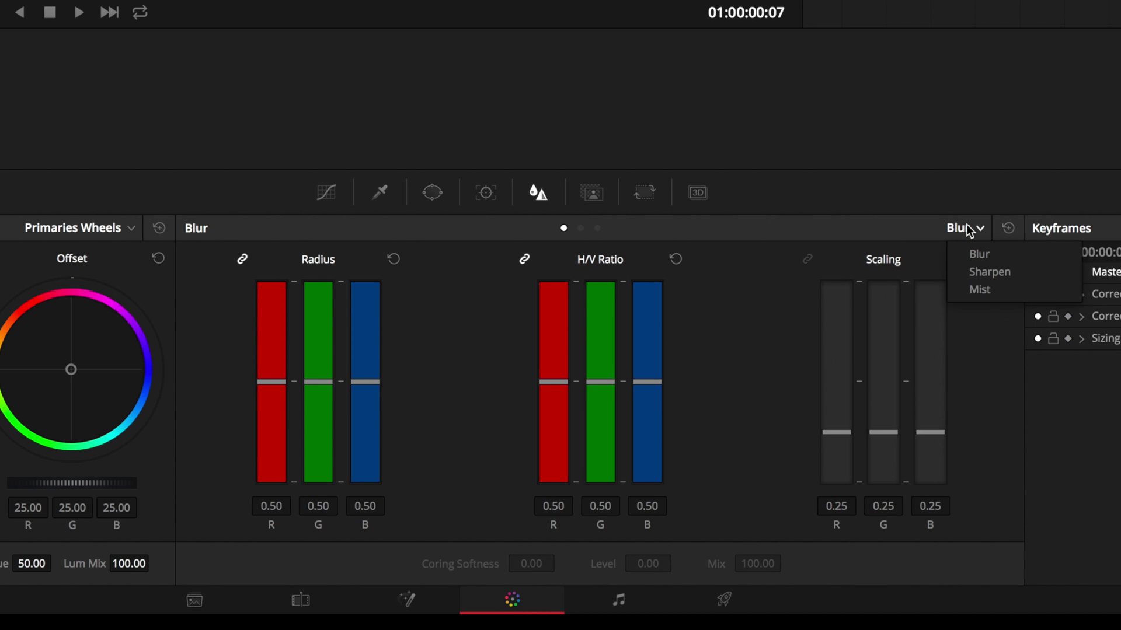
left_click(1001, 280)
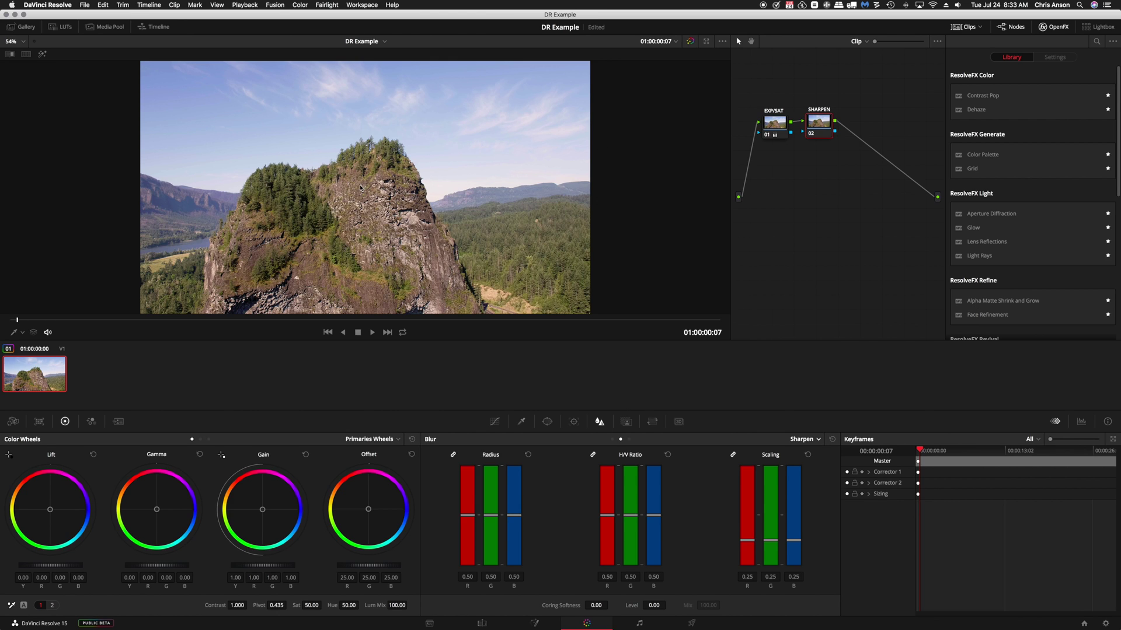
Step: Zoom into the viewer and lower the linked Sharpen Radius from 0.50 to 0.48
scroll(360, 188, "up", 5)
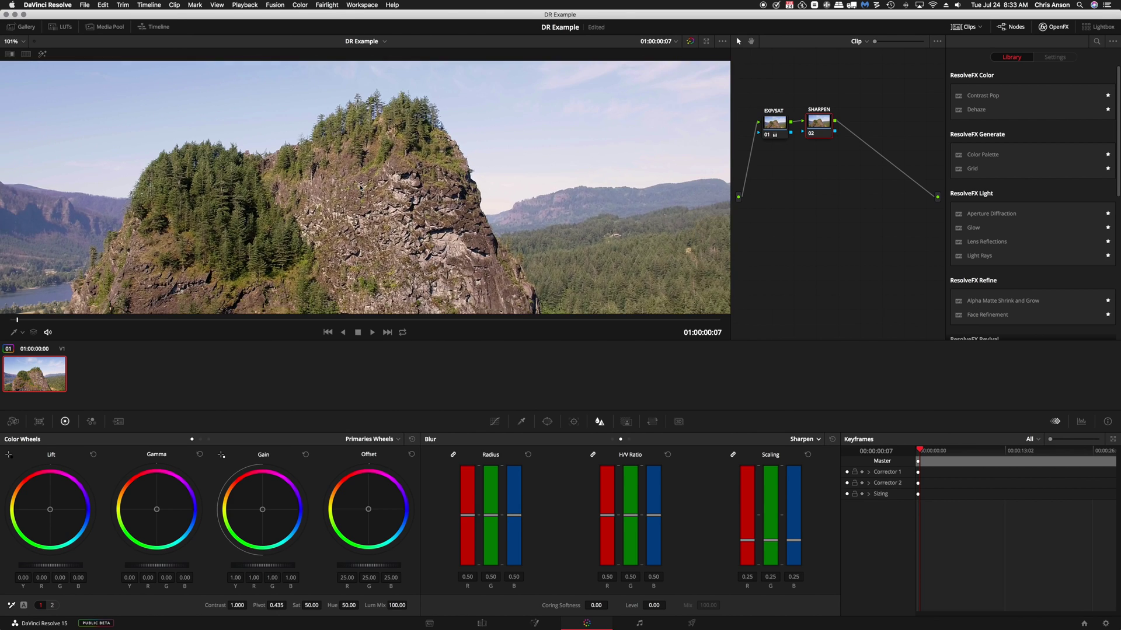
scroll(360, 188, "up", 3)
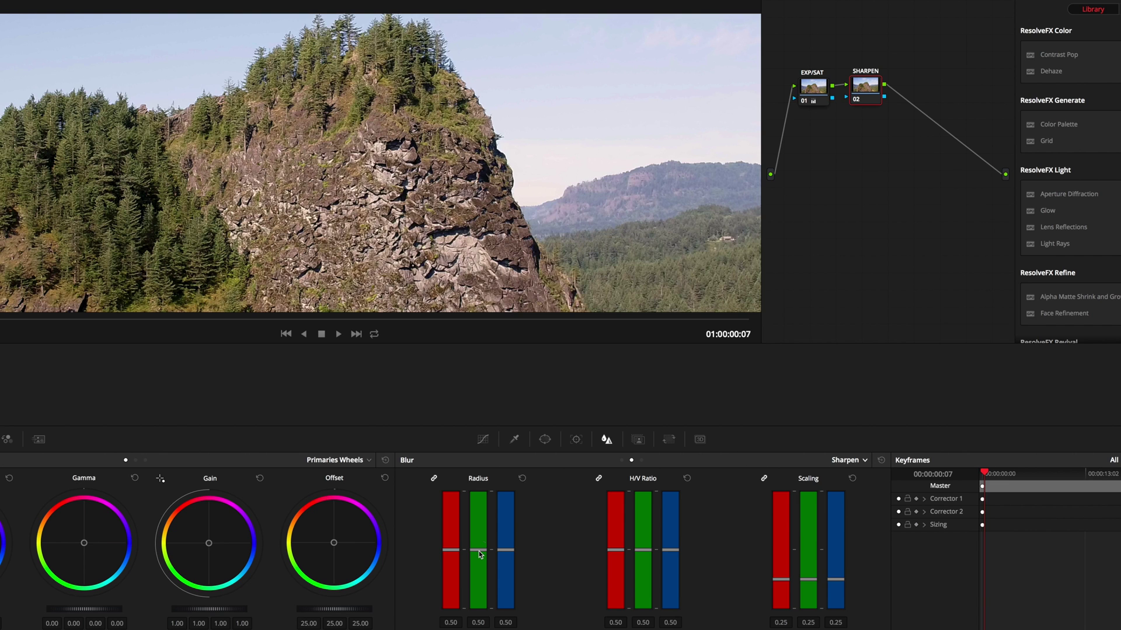
left_click_drag(480, 553, 480, 555)
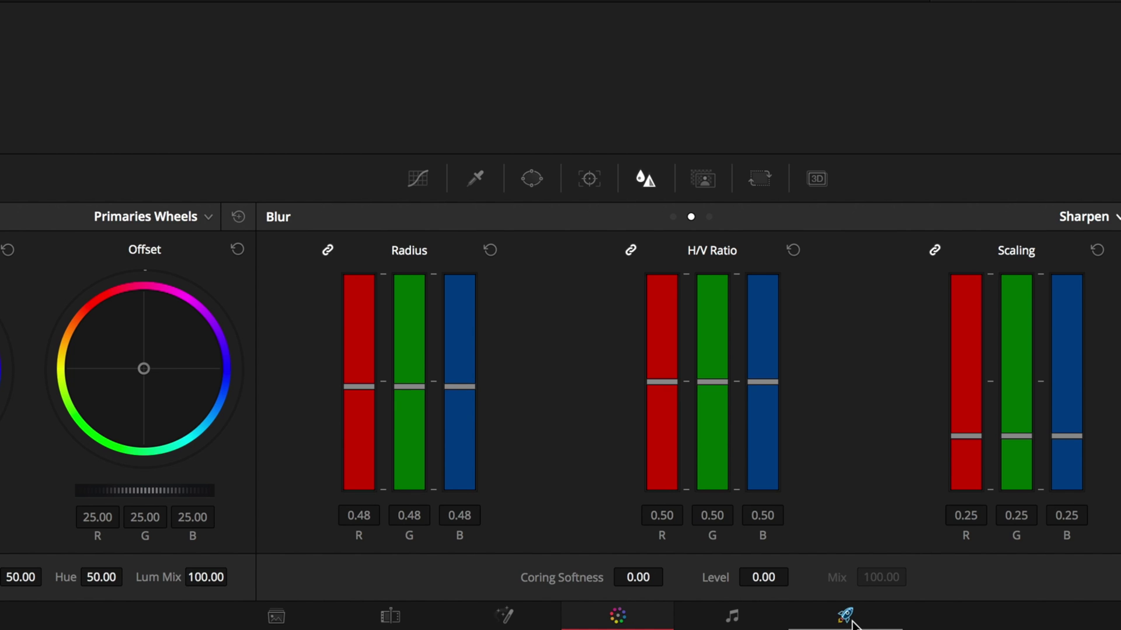
Step: On the Deliver page, confirm the render destination and keep QuickTime as the format
left_click(846, 617)
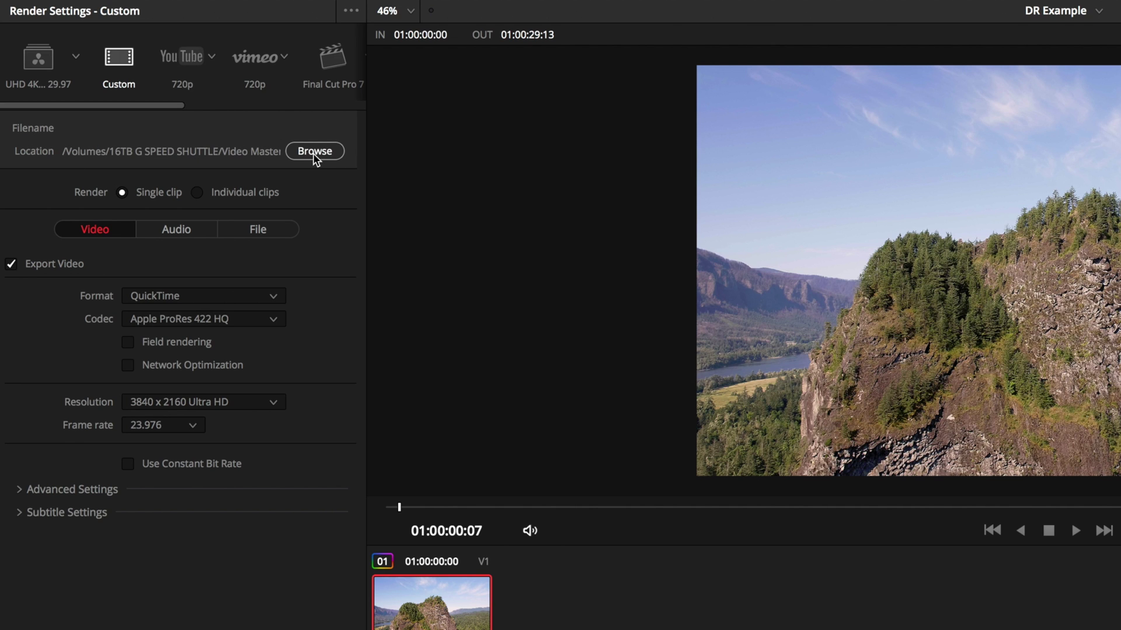
left_click(316, 152)
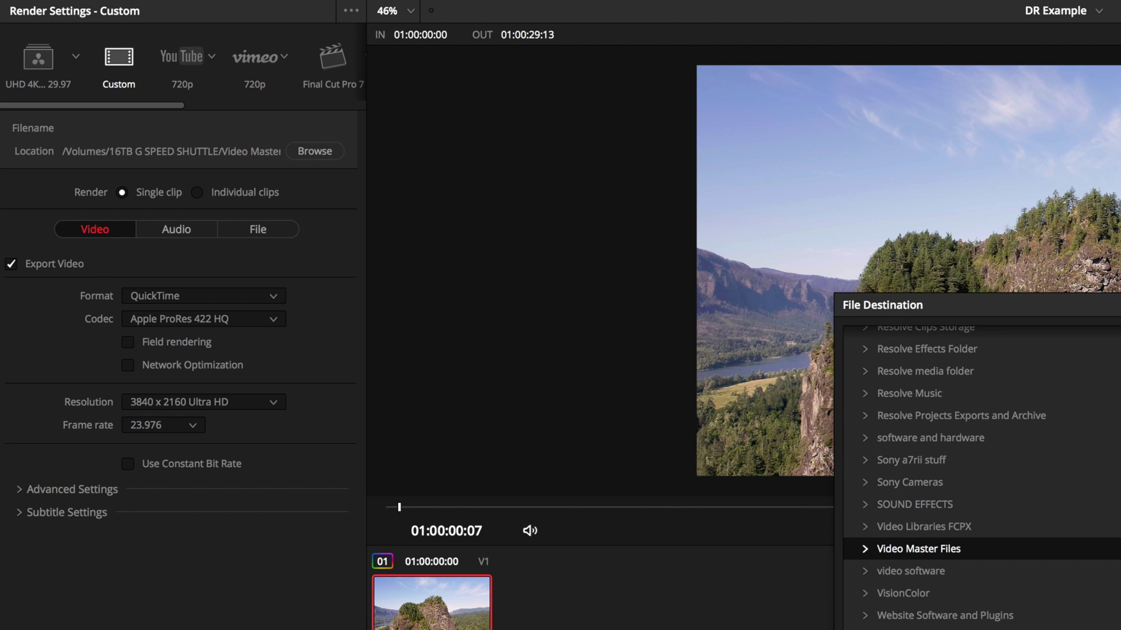
key("Return")
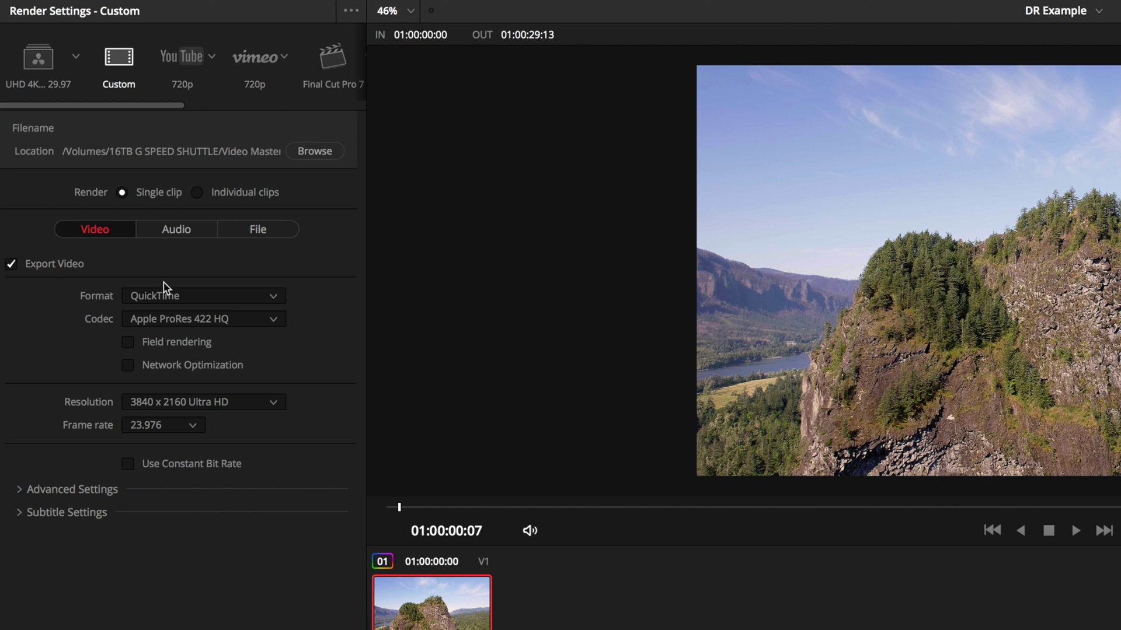
left_click(194, 301)
left_click(195, 301)
Step: Set the codec to H.264 with a single encoding pass, and select Job 1
left_click(210, 317)
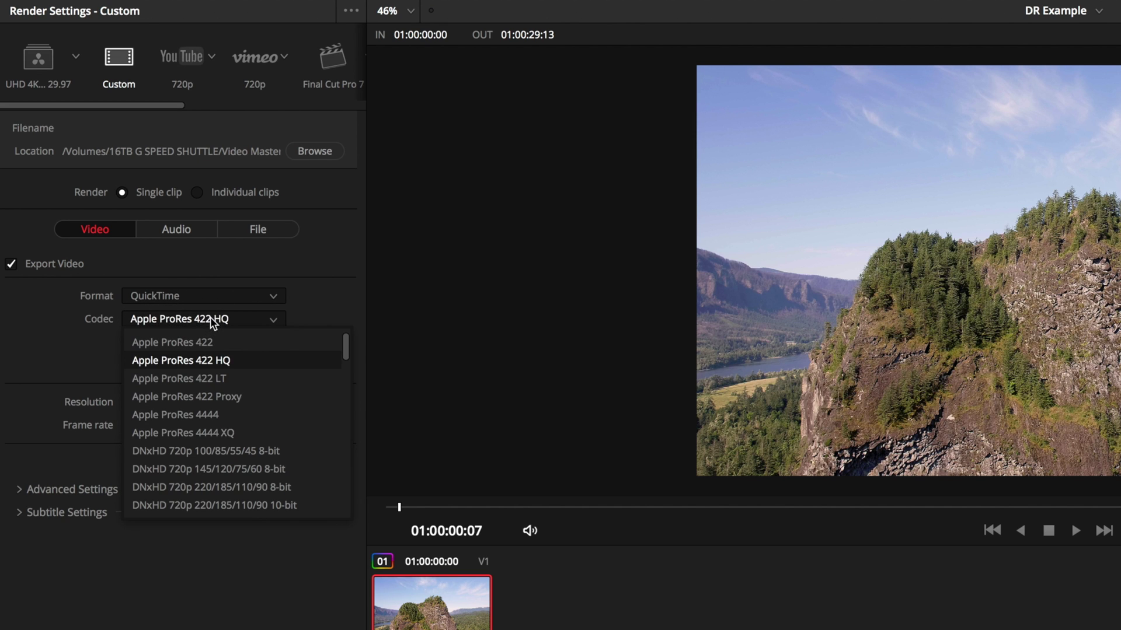
scroll(215, 426, "down", 3)
scroll(215, 427, "down", 6)
scroll(214, 429, "down", 10)
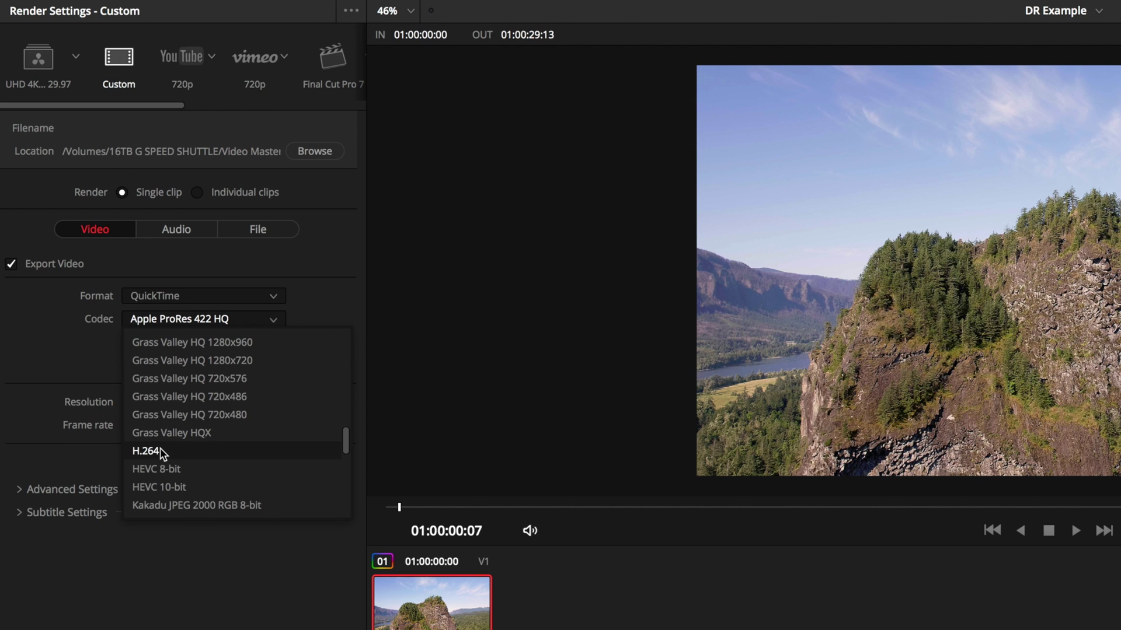
left_click(160, 448)
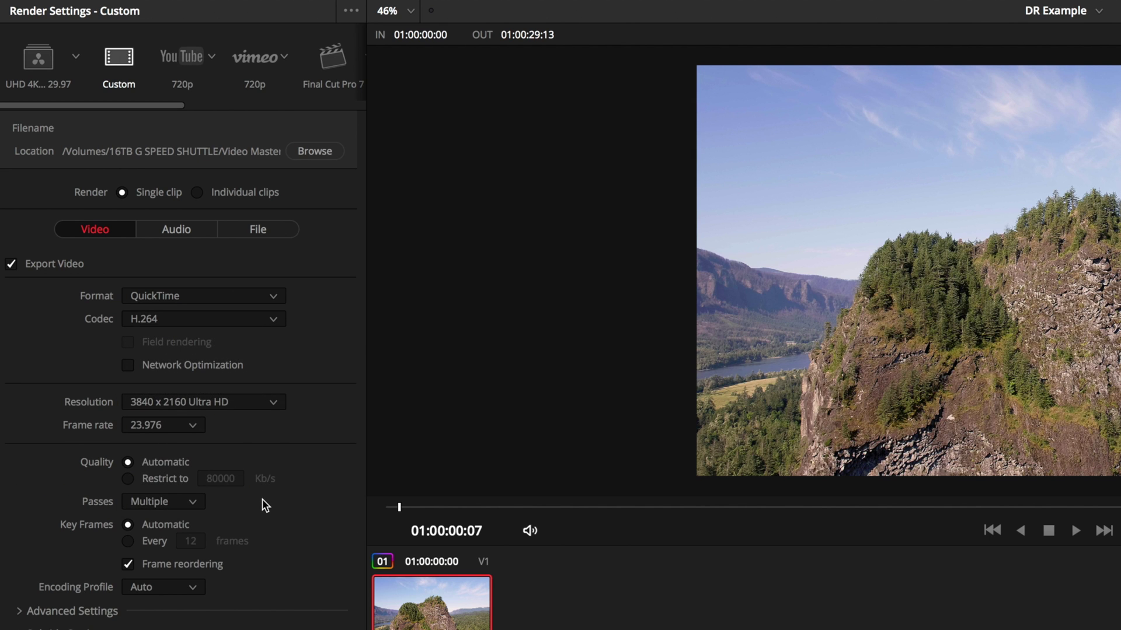
left_click(191, 502)
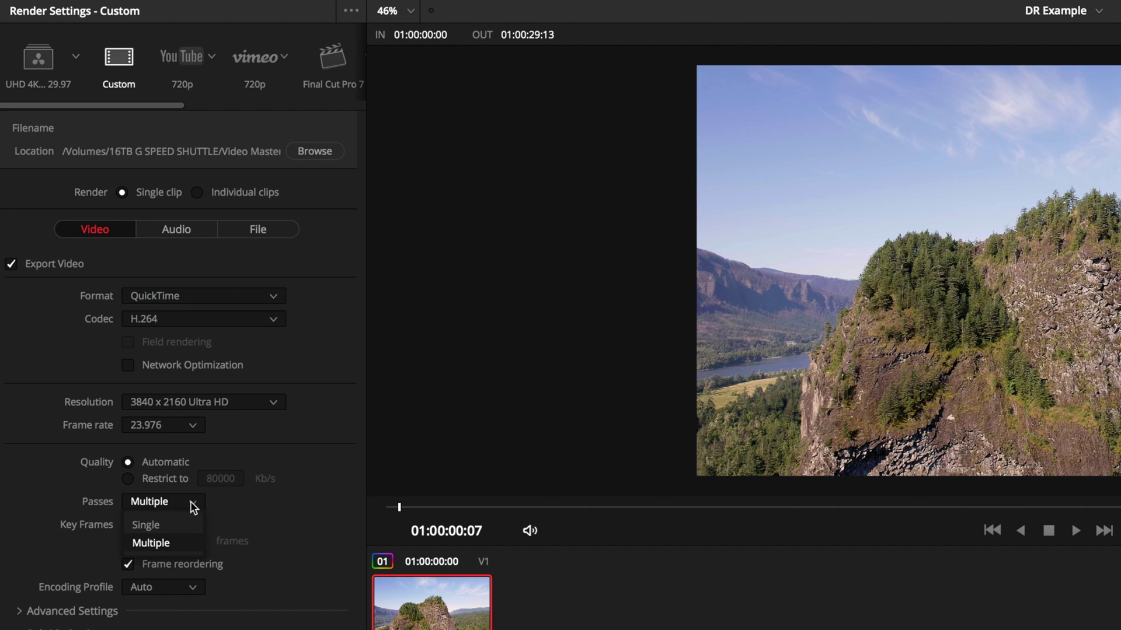
left_click(175, 524)
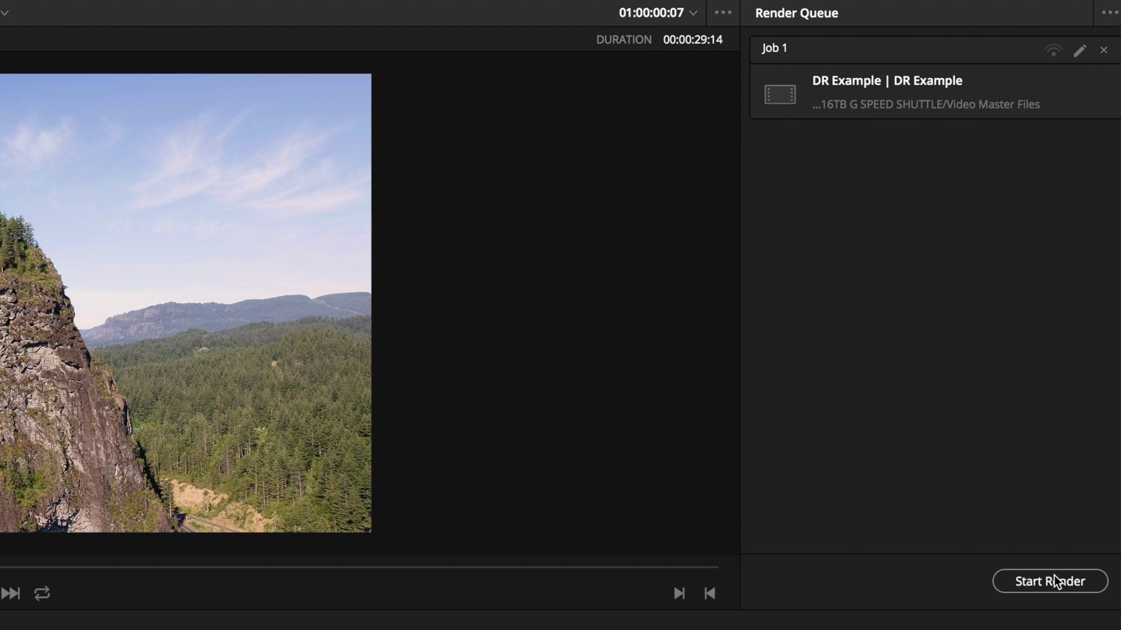
left_click(990, 51)
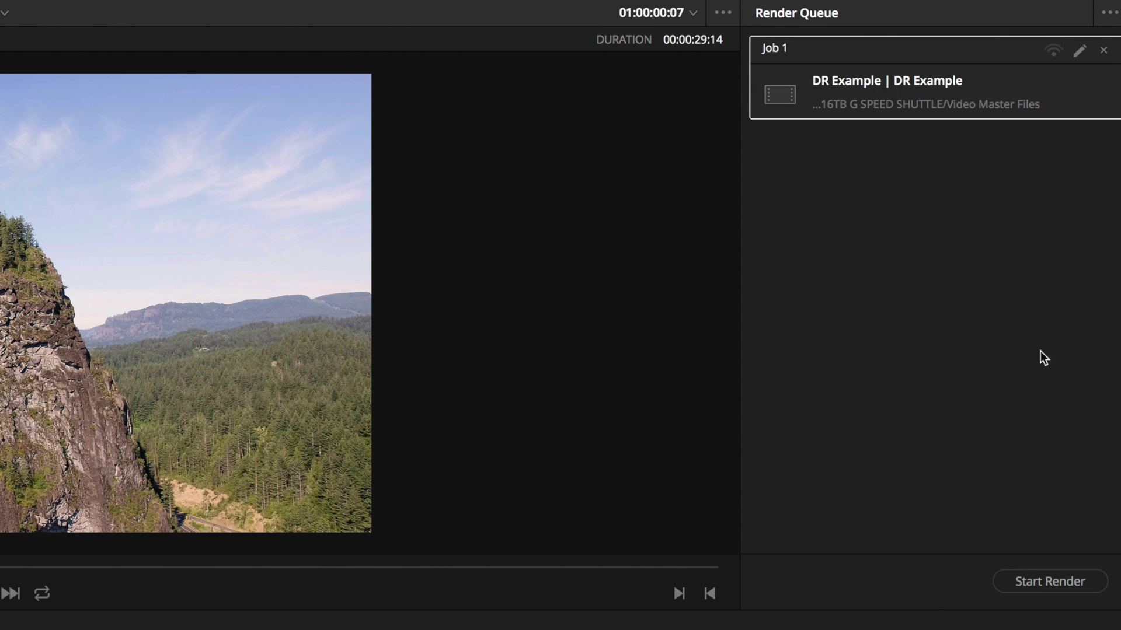
Step: Start rendering Job 1 to the Video Master Files folder
left_click(1054, 578)
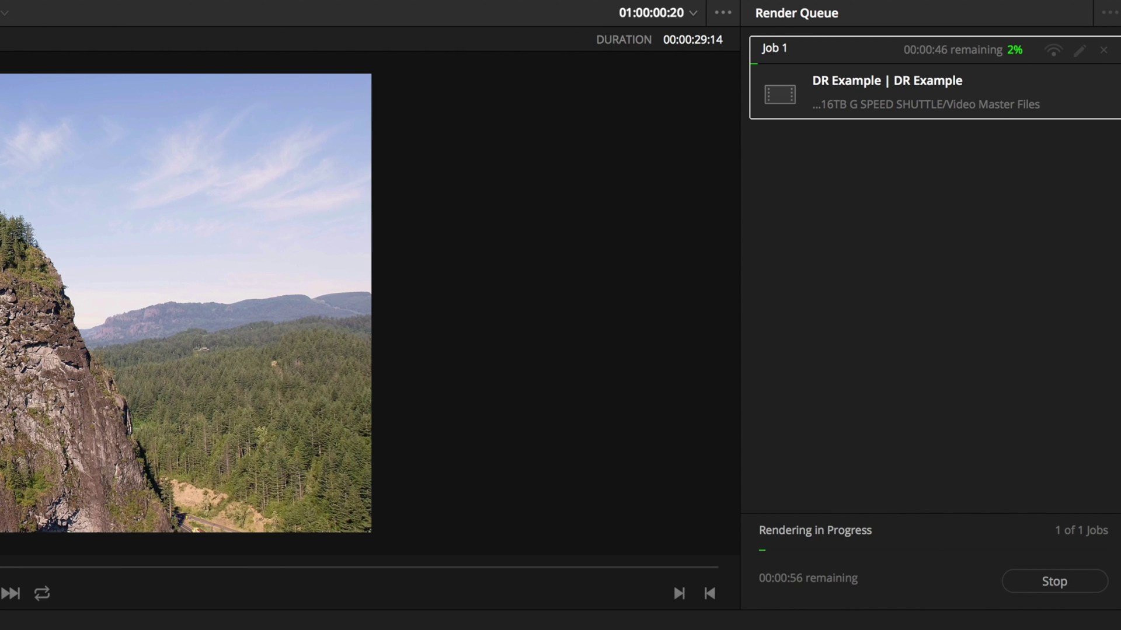